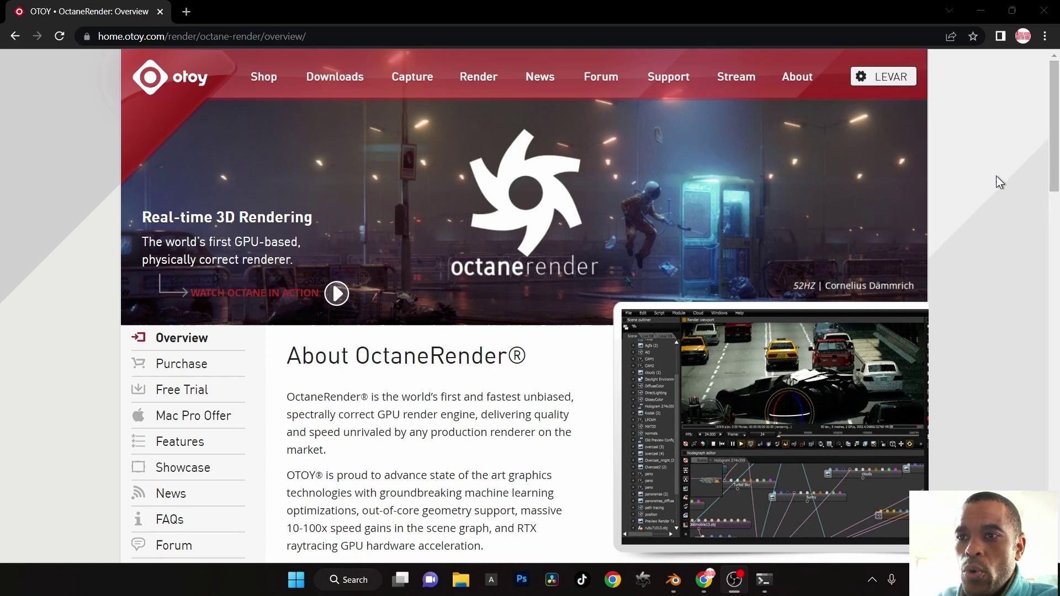
From Free Trial, choose the OctaneRender Prime free tier offer and click Try Now.
{"action": "left_click", "coordinate": [178, 393]}
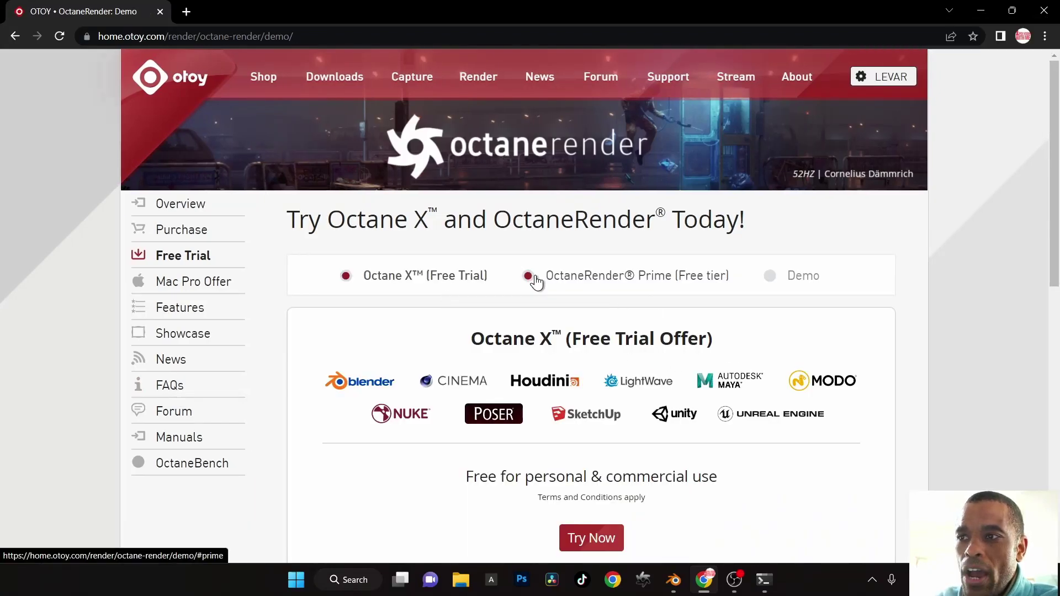
{"action": "left_click", "coordinate": [534, 278]}
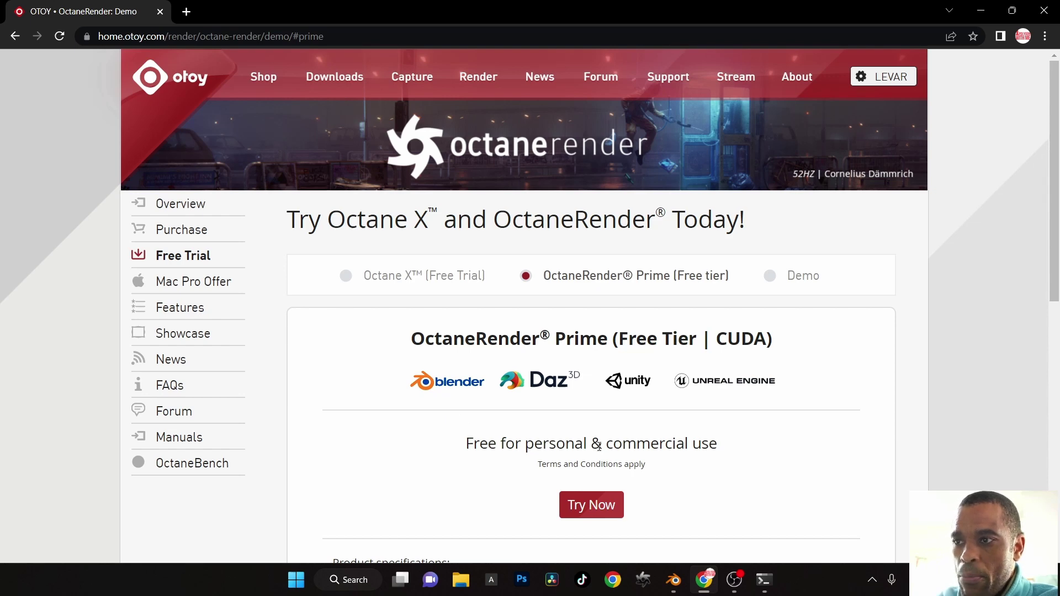
{"action": "left_click_drag", "start_coordinate": [720, 451], "coordinate": [421, 456]}
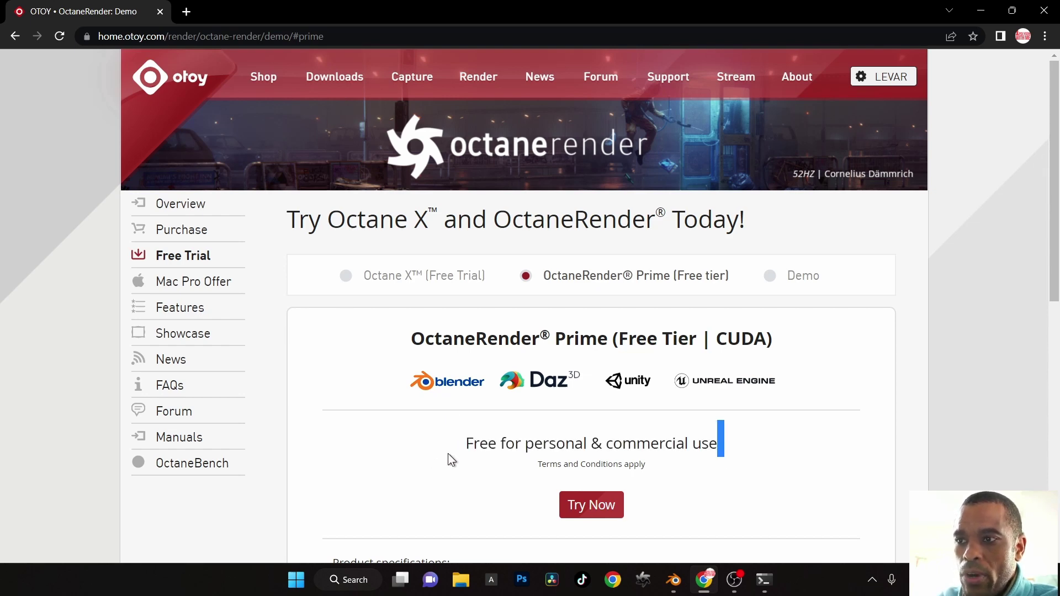
{"action": "left_click", "coordinate": [449, 453]}
Highlight the 'Download Blender OctaneRender edition' and 'Download OctaneServer Prime' lines.
{"action": "left_click", "coordinate": [594, 503]}
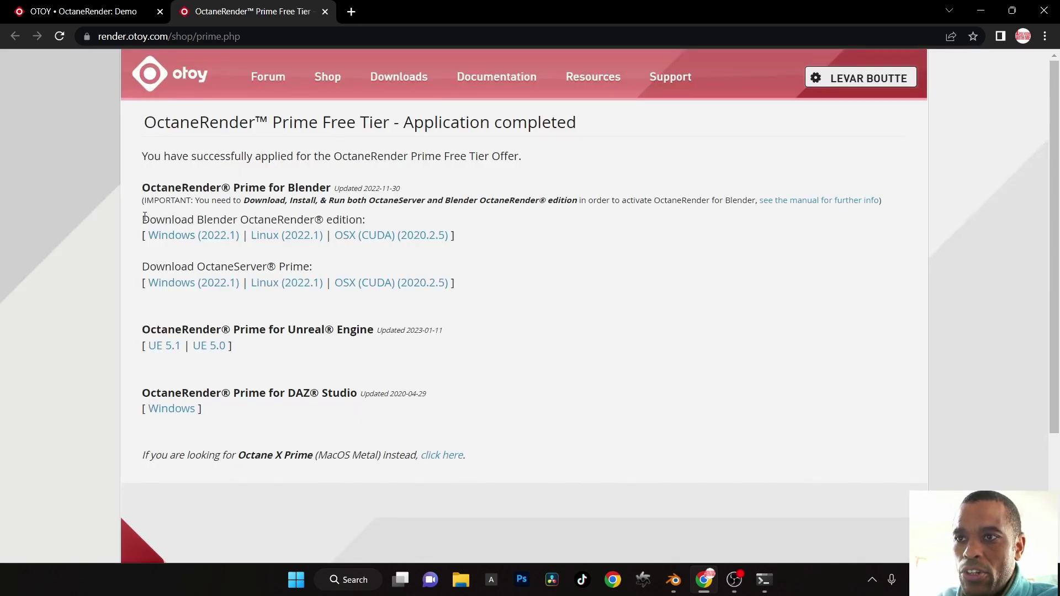
{"action": "left_click_drag", "start_coordinate": [144, 217], "coordinate": [395, 217]}
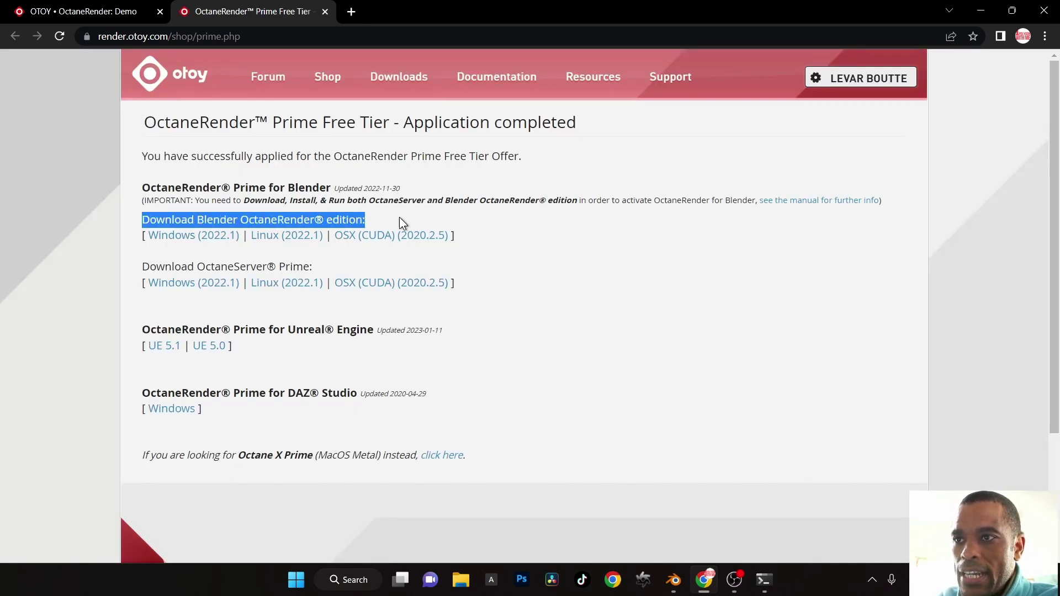
{"action": "left_click_drag", "start_coordinate": [144, 264], "coordinate": [345, 269]}
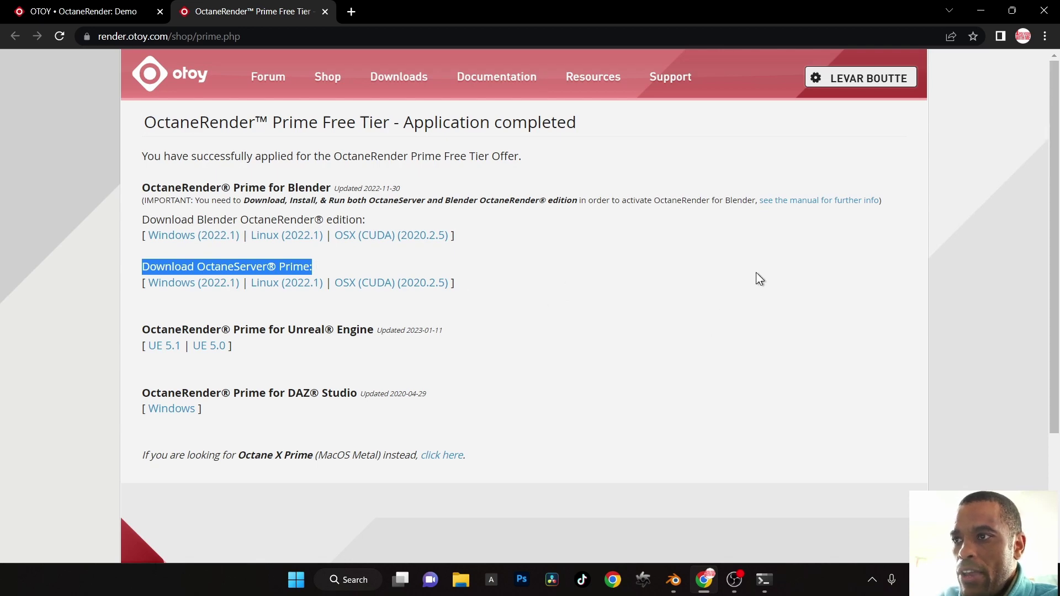
Open the Octane for Blender plugin manual and scroll through its install info.
{"action": "left_click", "coordinate": [823, 203]}
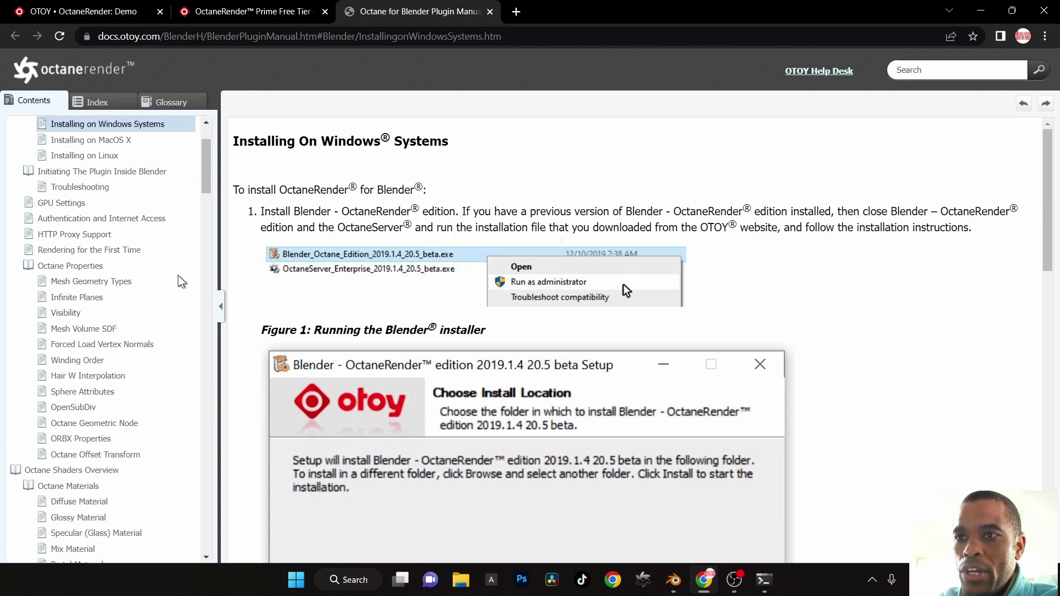
{"action": "scroll", "coordinate": [126, 391], "scroll_direction": "down", "scroll_amount": 15}
{"action": "scroll", "coordinate": [126, 396], "scroll_direction": "down", "scroll_amount": 6}
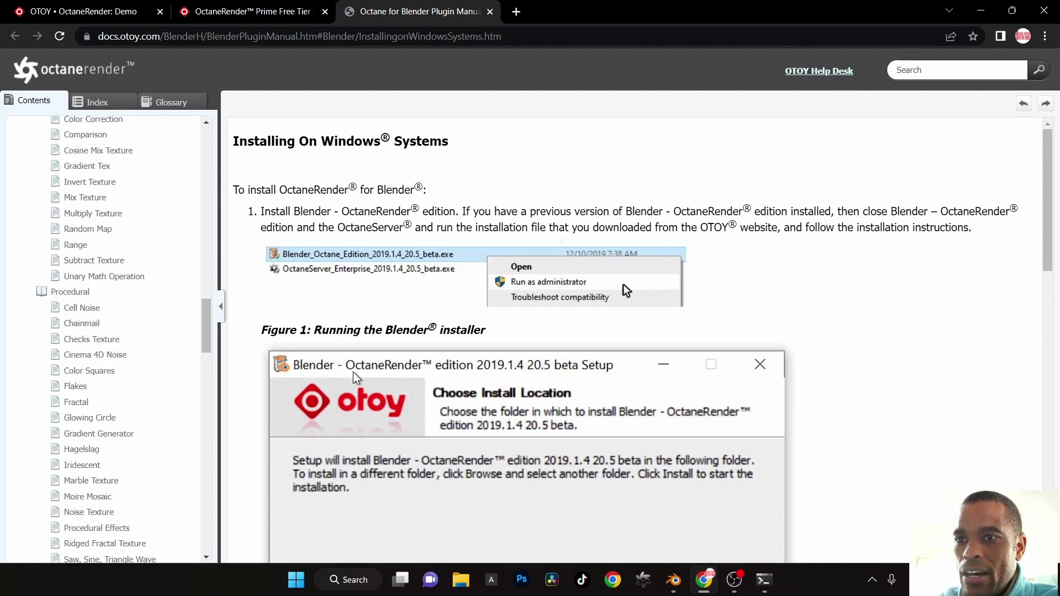
{"action": "scroll", "coordinate": [489, 350], "scroll_direction": "down", "scroll_amount": 15}
{"action": "scroll", "coordinate": [496, 348], "scroll_direction": "up", "scroll_amount": 18}
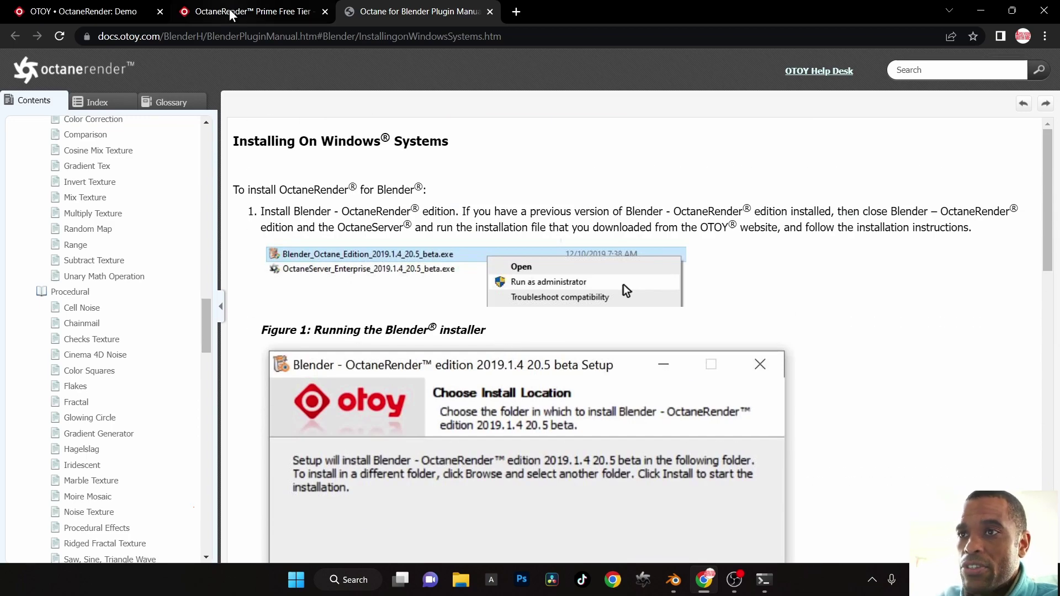
Switch between the manual, Try Octane and Prime Free Tier downloads tabs to compare them.
{"action": "left_click", "coordinate": [249, 11]}
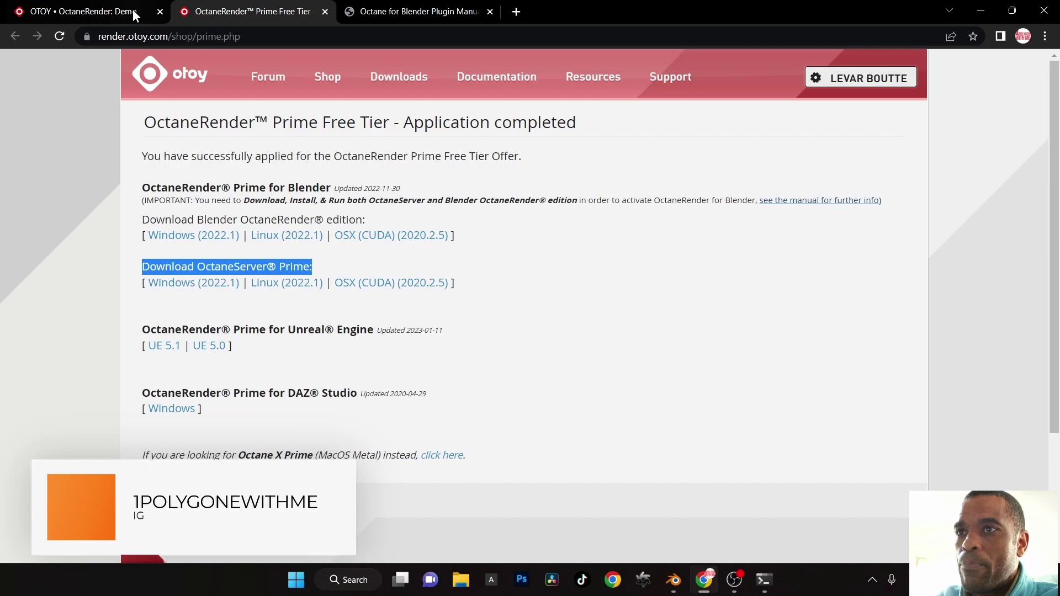
{"action": "left_click", "coordinate": [415, 11]}
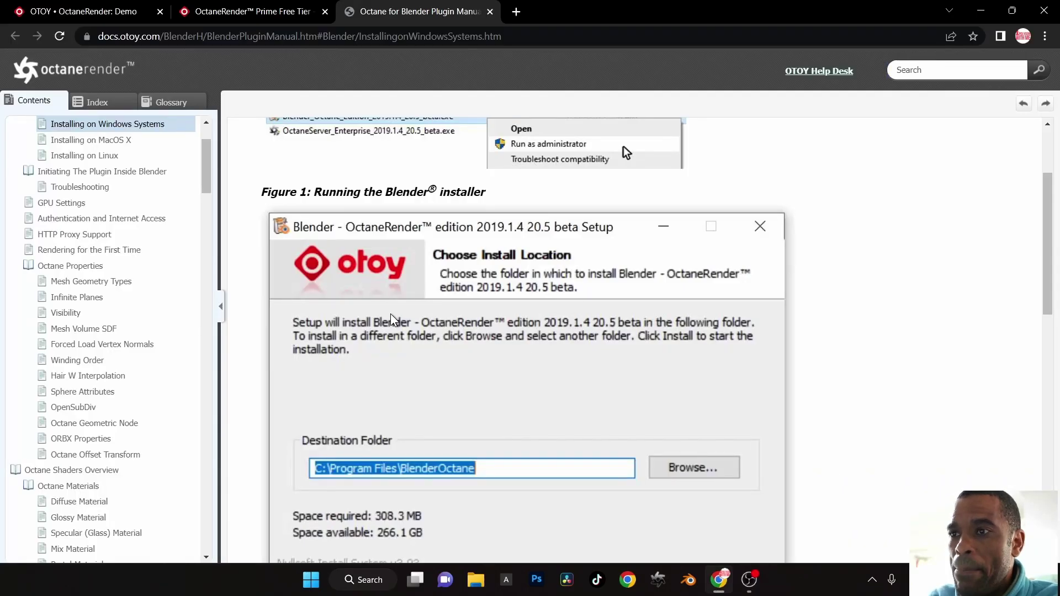
{"action": "left_click", "coordinate": [234, 8]}
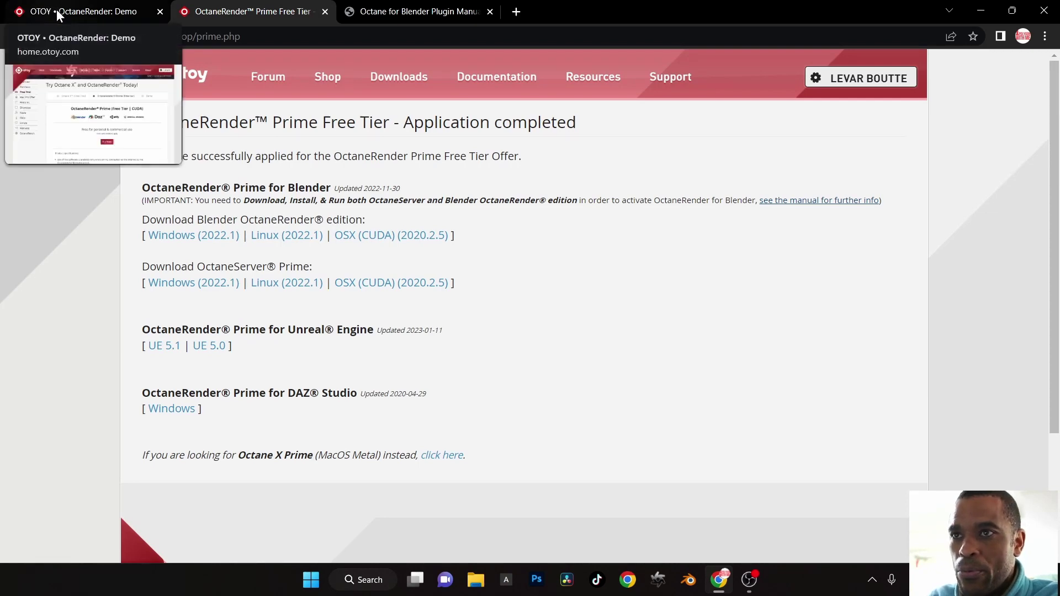
{"action": "left_click", "coordinate": [73, 12]}
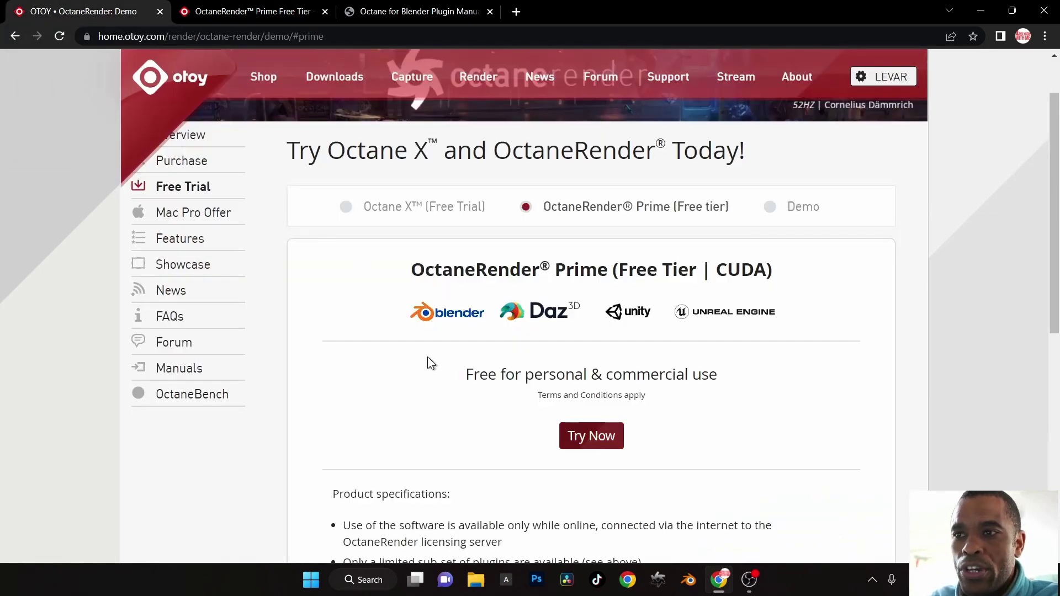
{"action": "left_click", "coordinate": [271, 10]}
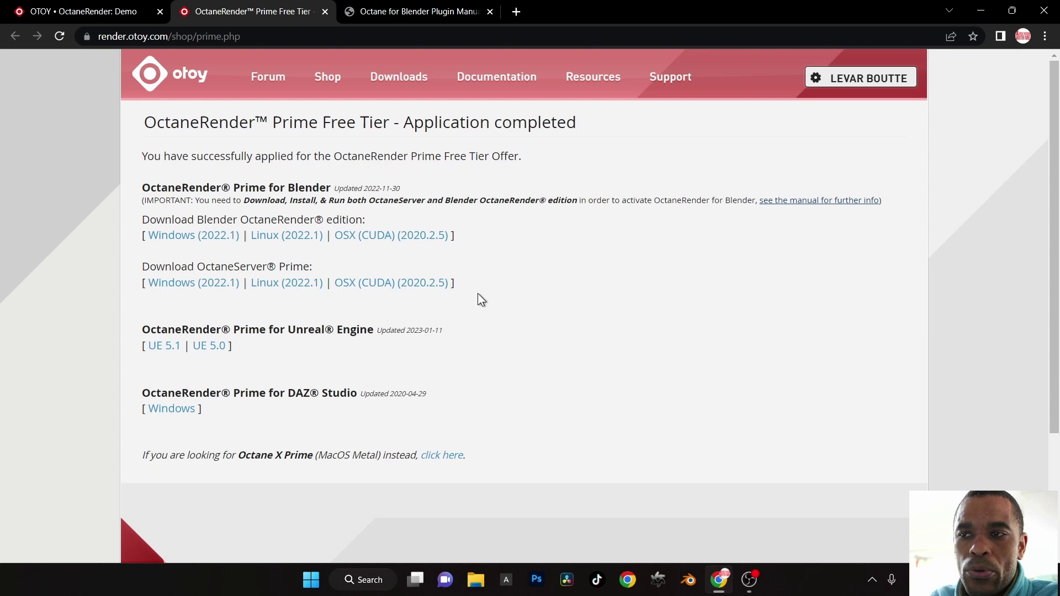
{"action": "scroll", "coordinate": [478, 294], "scroll_direction": "down", "scroll_amount": 1}
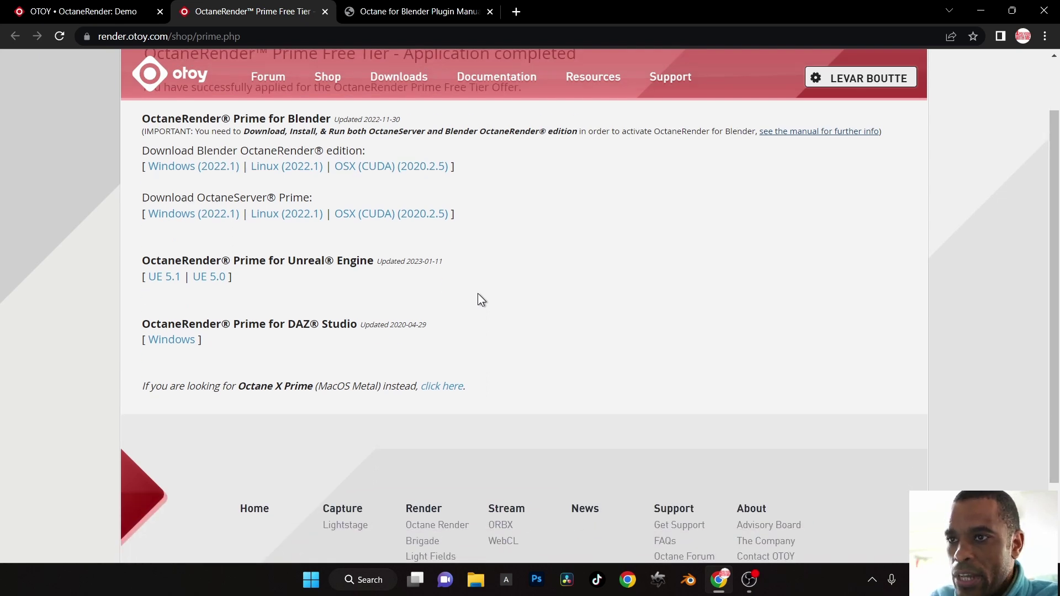
{"action": "scroll", "coordinate": [478, 293], "scroll_direction": "up", "scroll_amount": 1}
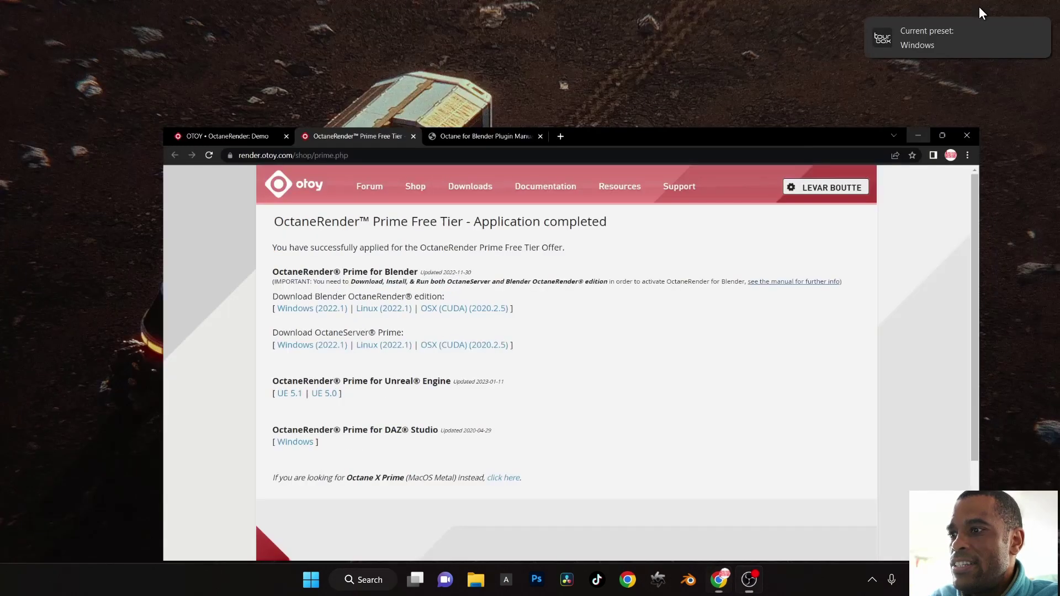
Minimise the browser and launch OctaneServer, then clear the port 5131 socket error and exit the running instance from the tray.
{"action": "left_click", "coordinate": [980, 9]}
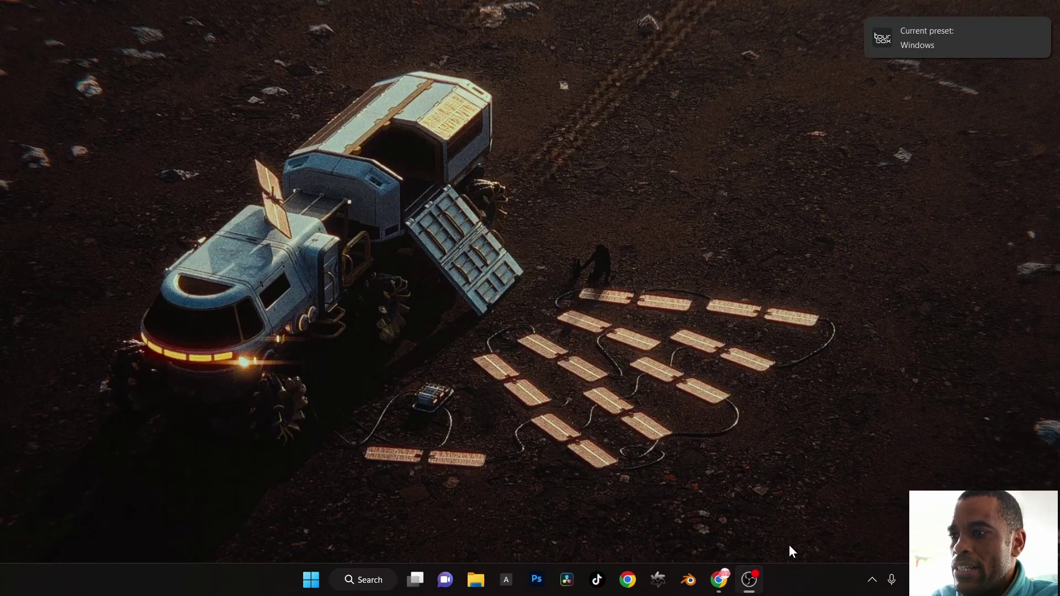
{"action": "left_click", "coordinate": [666, 587]}
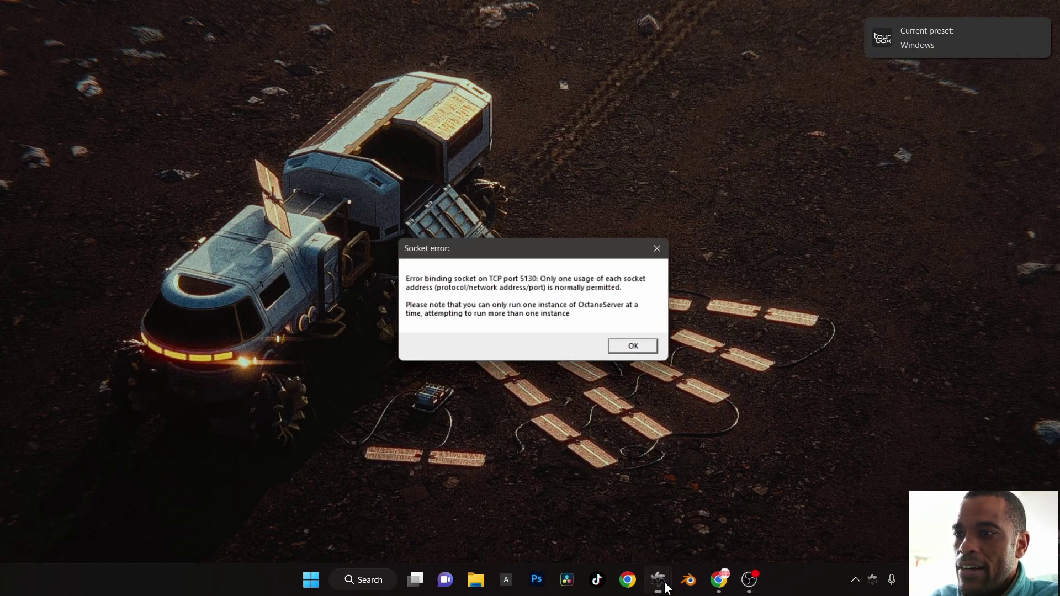
{"action": "left_click", "coordinate": [620, 351]}
{"action": "left_click", "coordinate": [872, 579]}
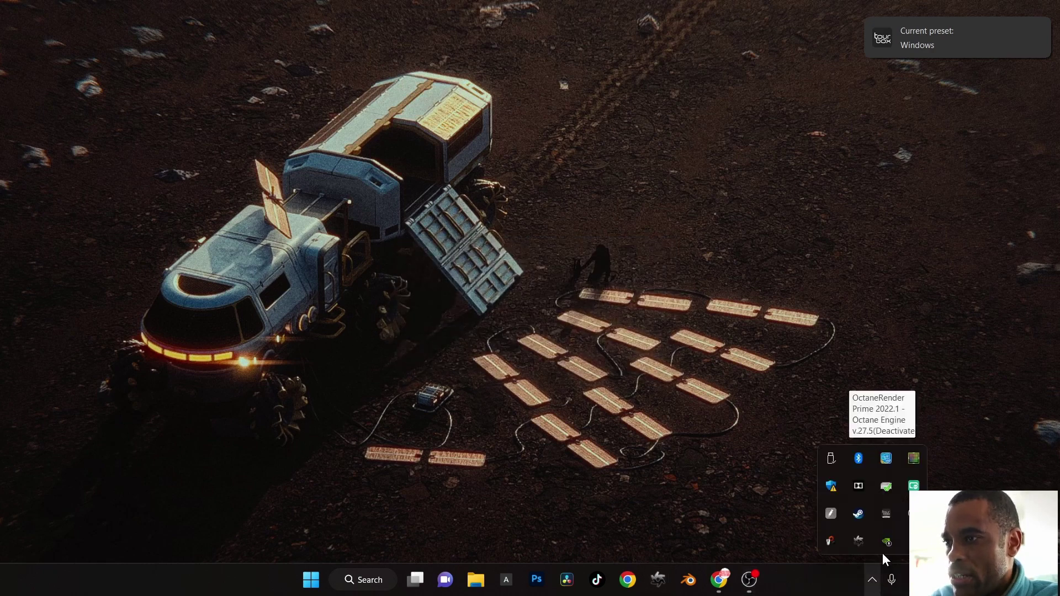
{"action": "right_click", "coordinate": [857, 537]}
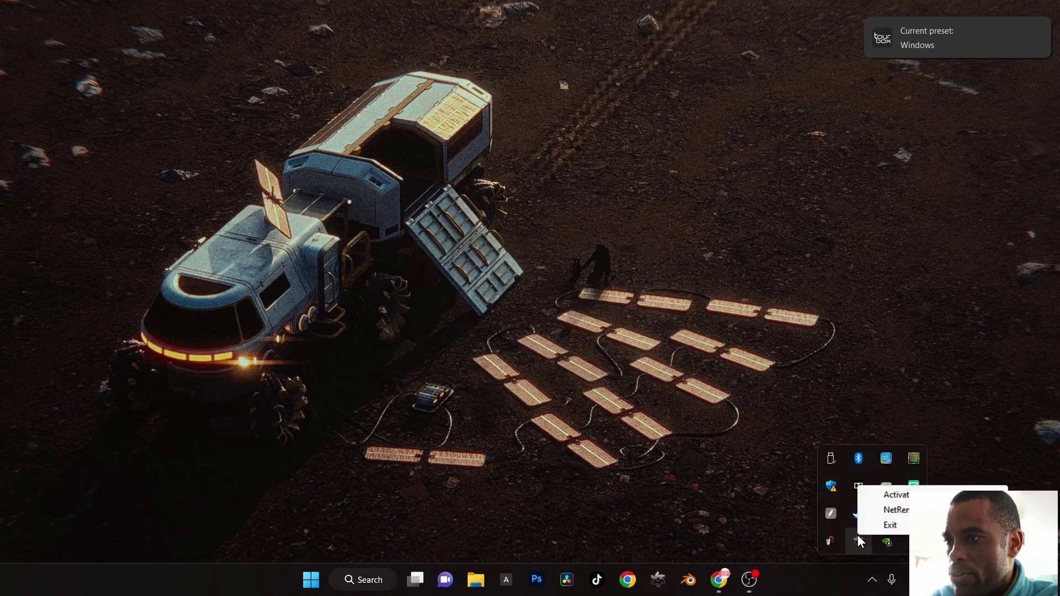
{"action": "left_click", "coordinate": [891, 525]}
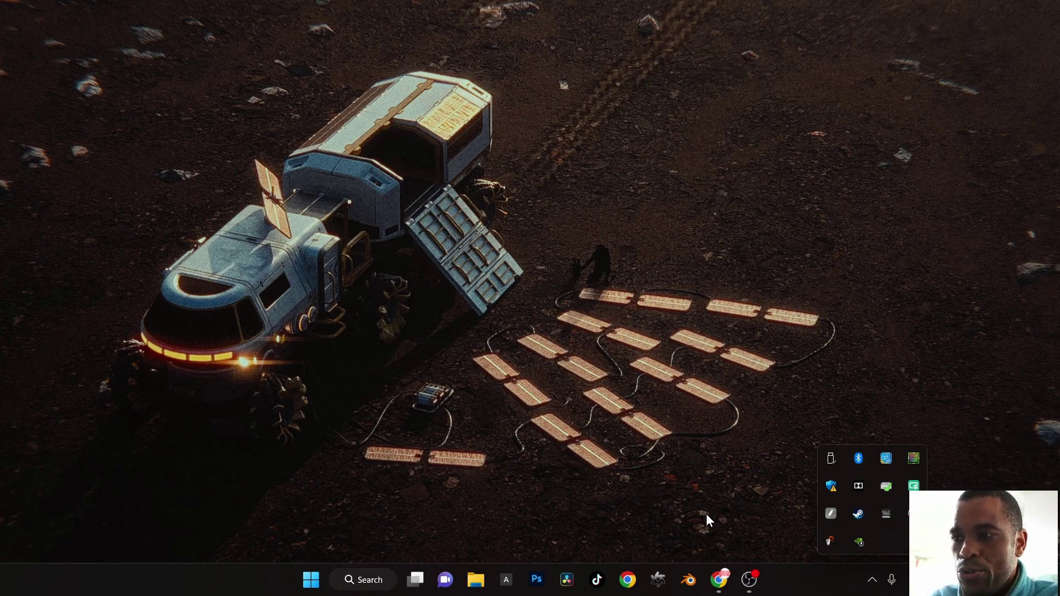
Relaunch OctaneServer and activate Octane from its tray icon using the OTOY account.
{"action": "left_click", "coordinate": [659, 581]}
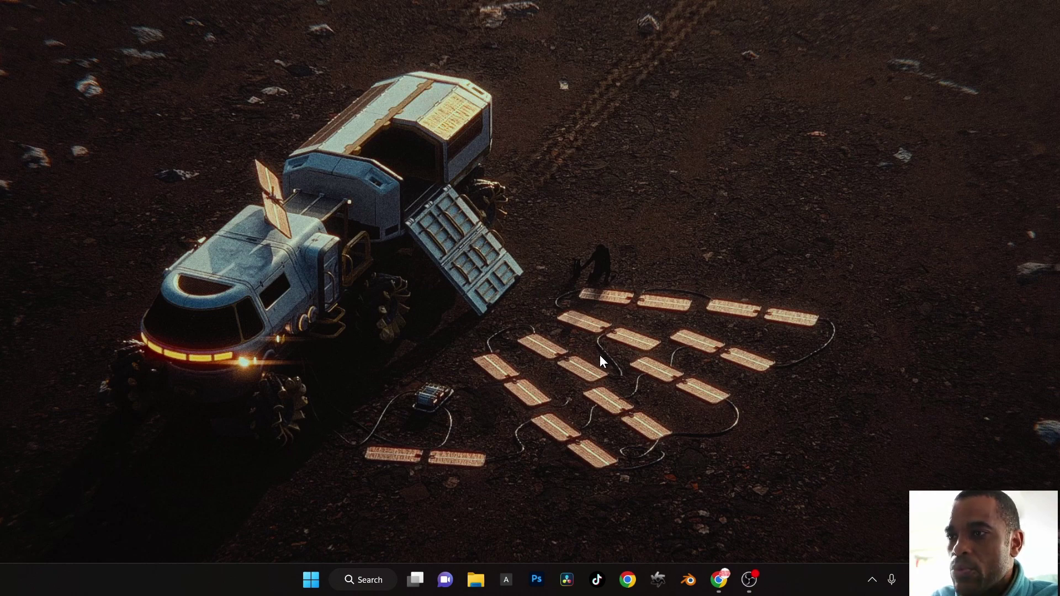
{"action": "left_click", "coordinate": [872, 584]}
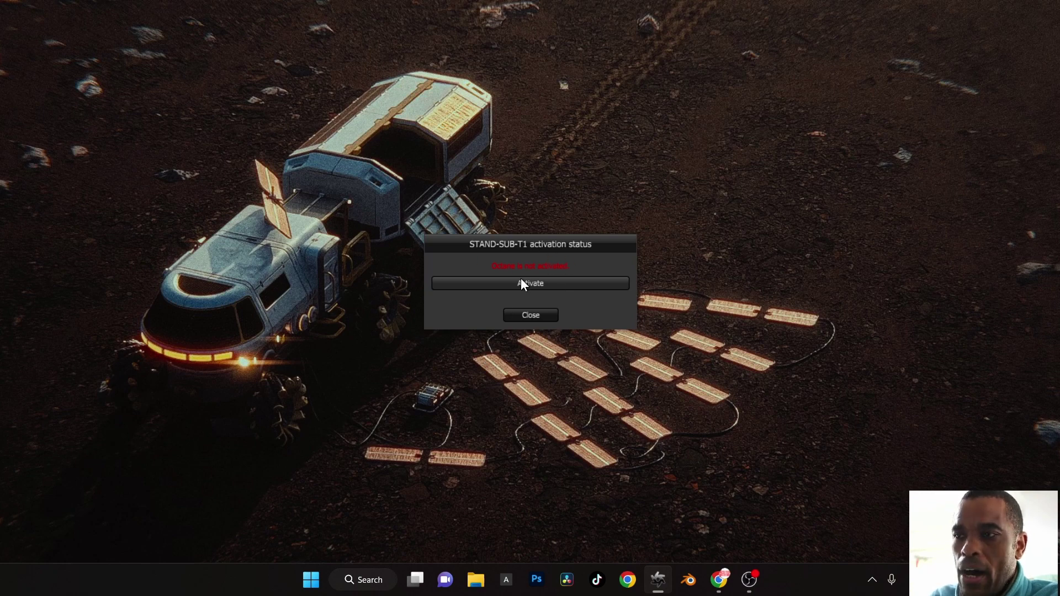
{"action": "left_click", "coordinate": [585, 282]}
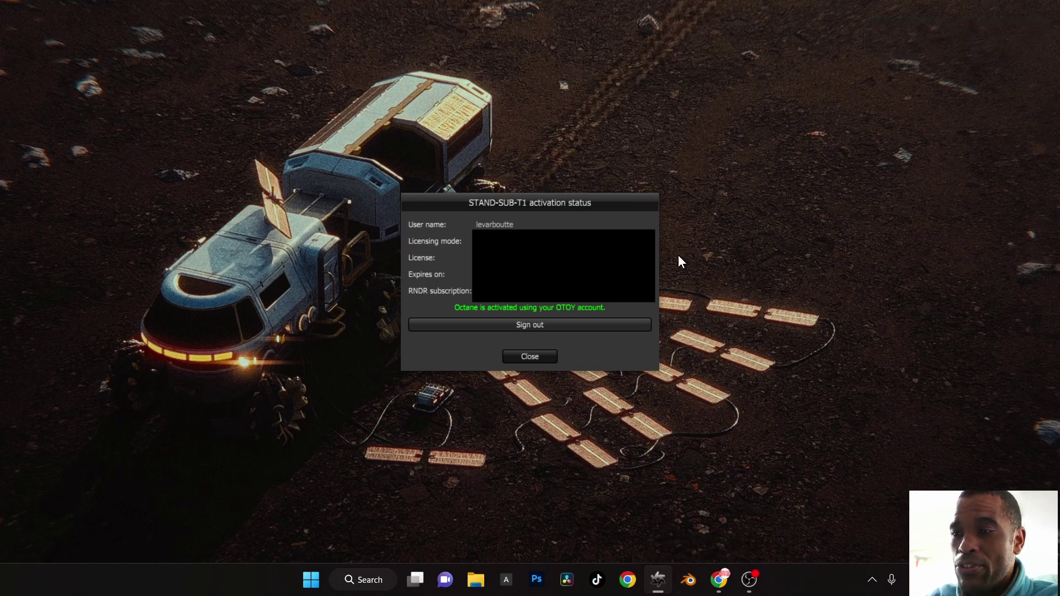
Launch Blender Octane Edition and set the render engine to Cycles.
{"action": "left_click", "coordinate": [691, 579]}
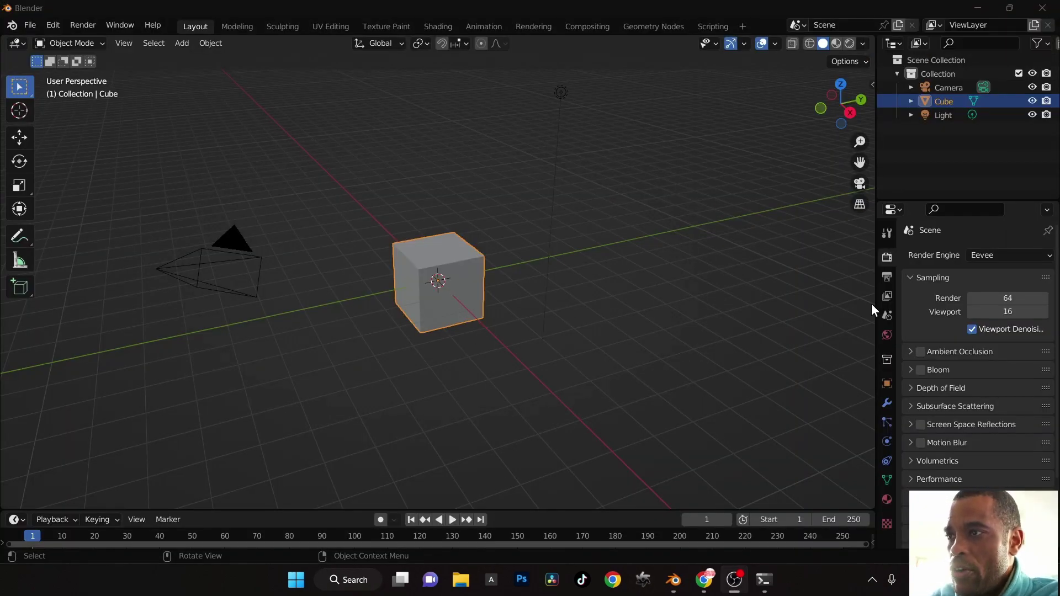
{"action": "left_click", "coordinate": [1023, 253]}
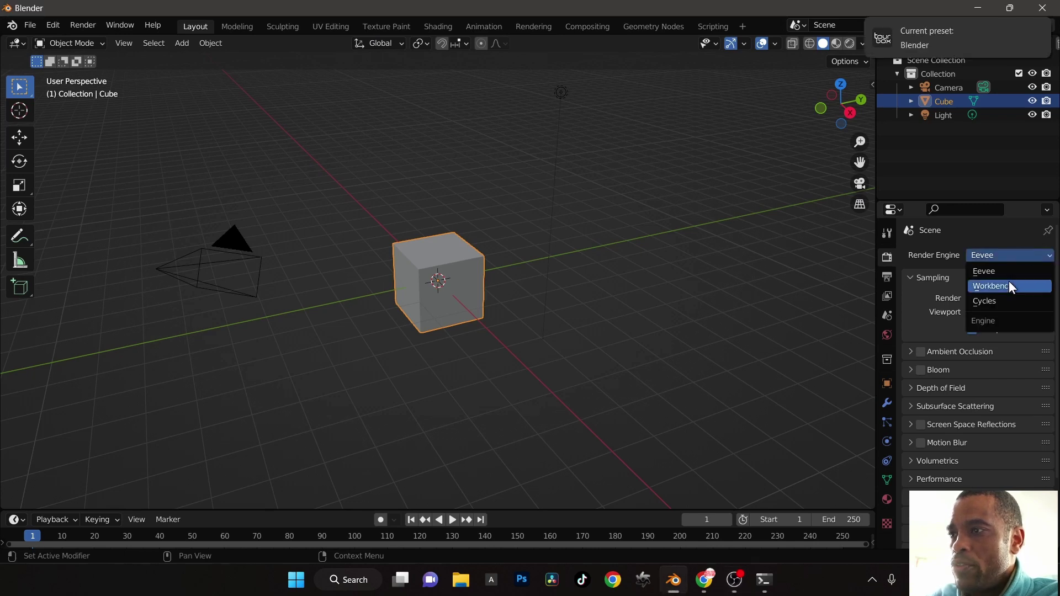
{"action": "left_click", "coordinate": [1001, 300]}
{"action": "left_click", "coordinate": [1009, 254]}
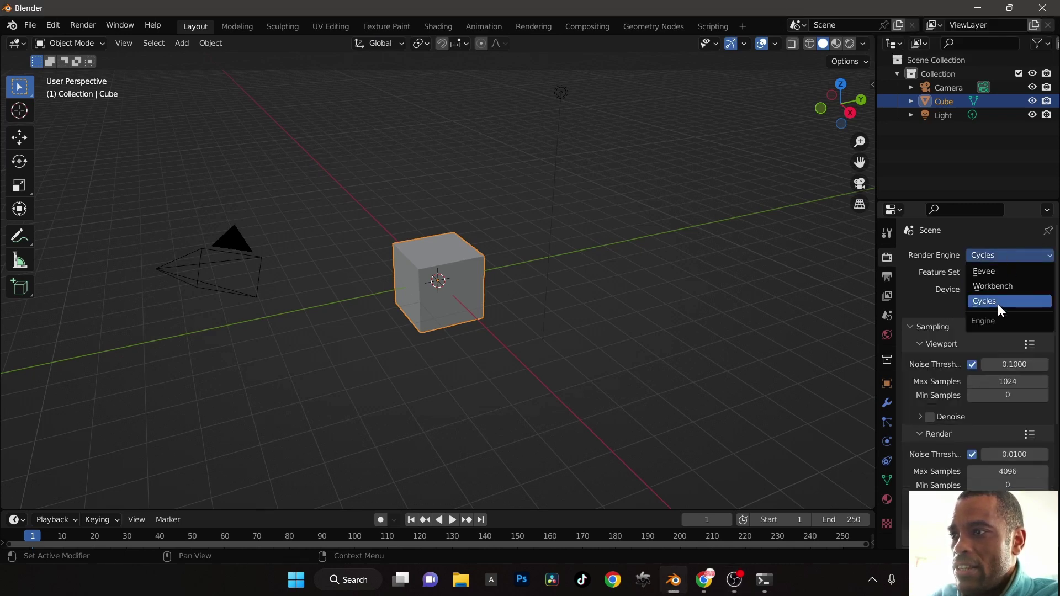
{"action": "left_click", "coordinate": [1000, 253]}
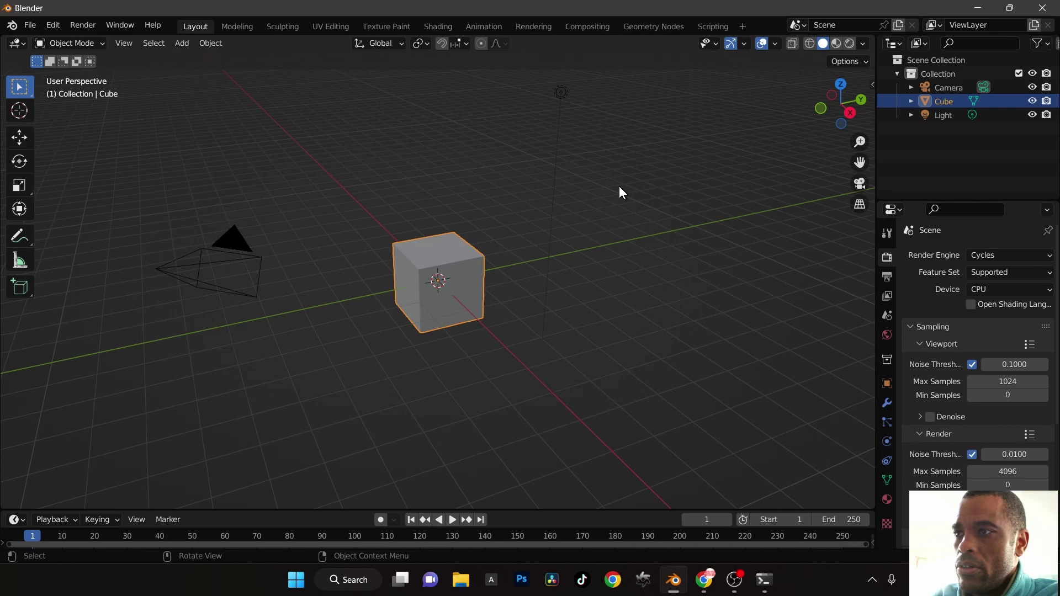
Search 'oct' in the Add-ons preferences and enable Render: OctaneBlender v27.5, reviewing its settings.
{"action": "left_click", "coordinate": [50, 25]}
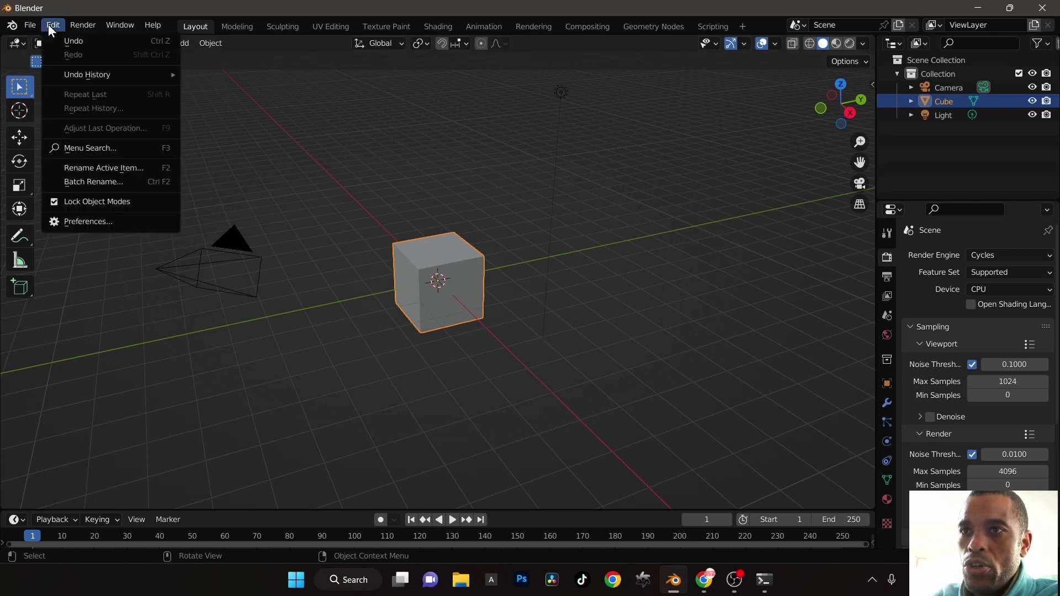
{"action": "left_click", "coordinate": [83, 220]}
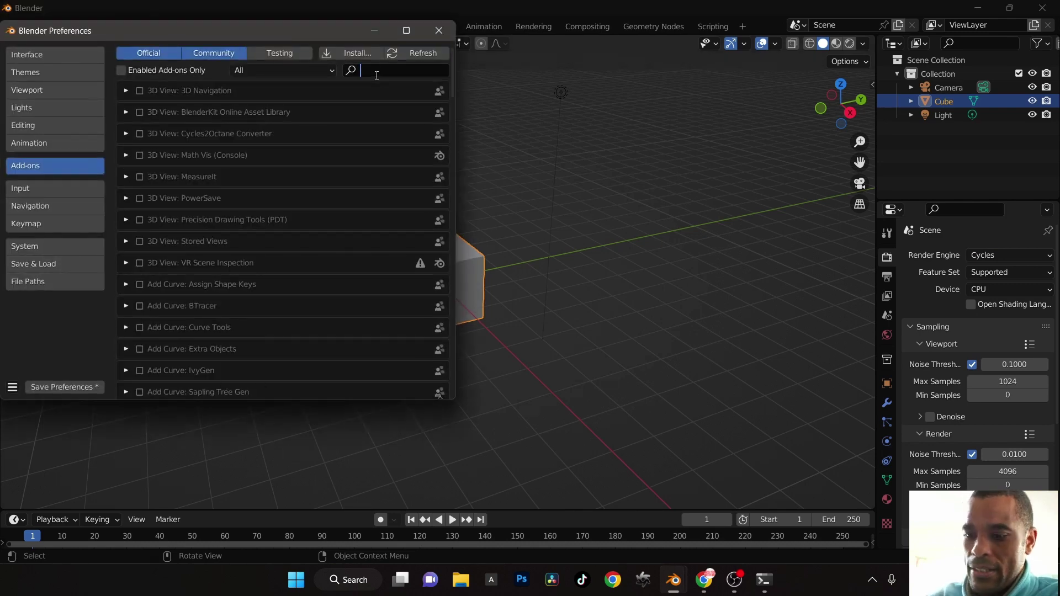
{"action": "type", "text": "oct"}
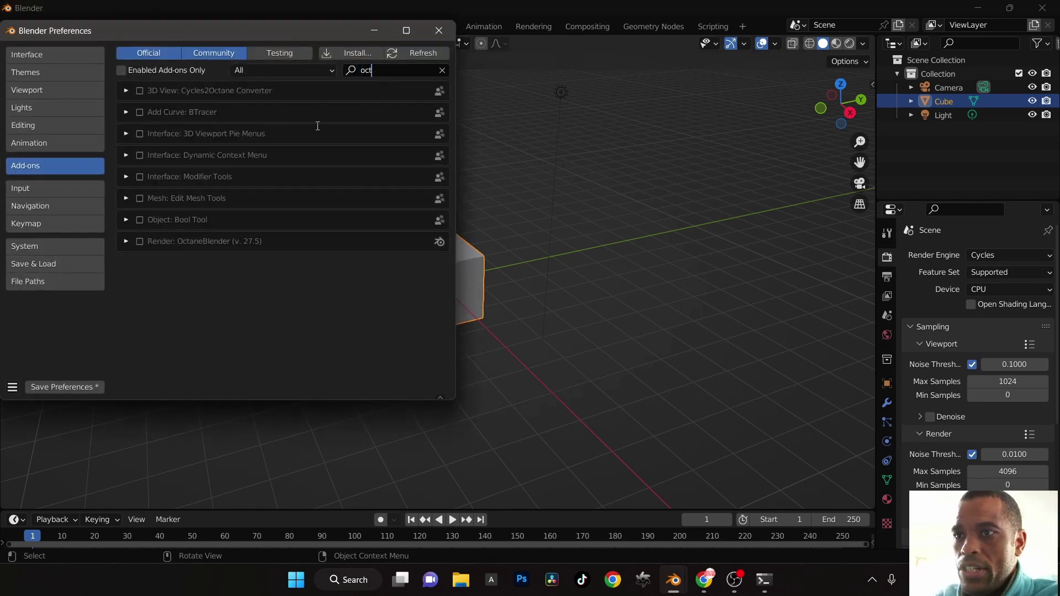
{"action": "left_click", "coordinate": [141, 242]}
{"action": "left_click", "coordinate": [124, 242]}
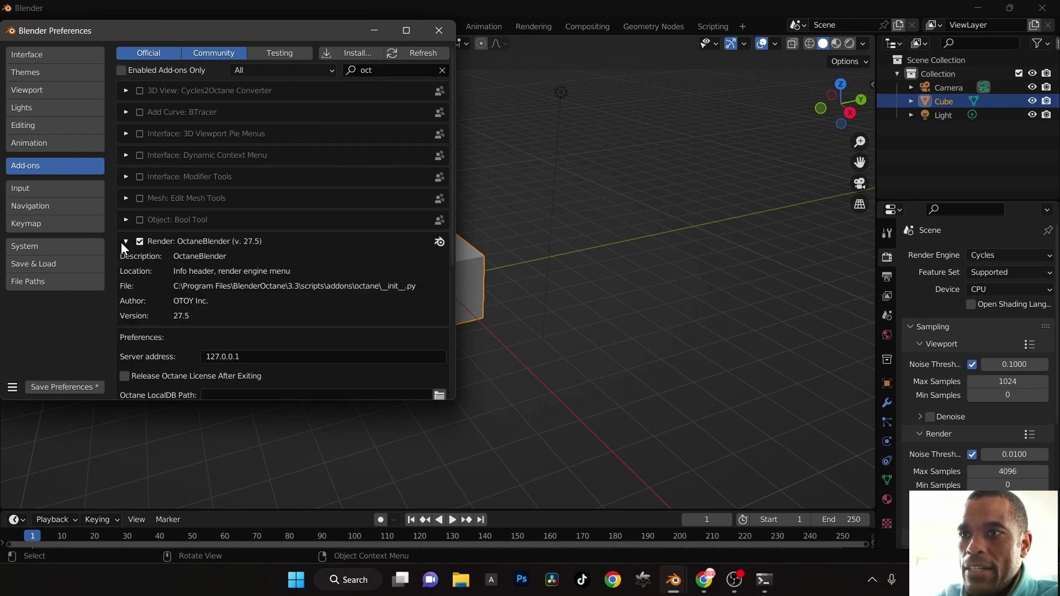
{"action": "scroll", "coordinate": [204, 295], "scroll_direction": "down", "scroll_amount": 5}
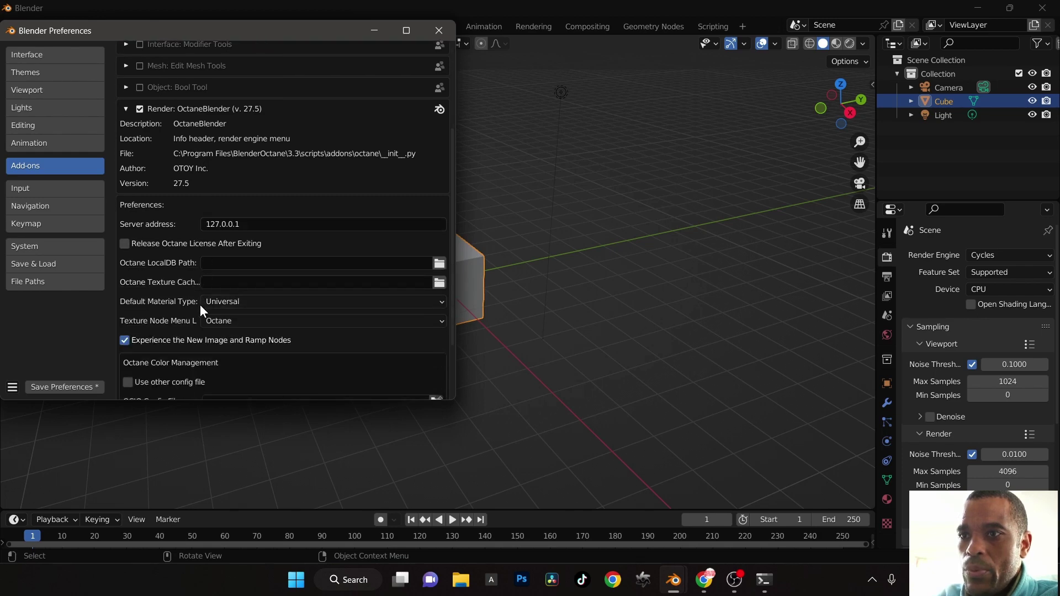
{"action": "scroll", "coordinate": [179, 260], "scroll_direction": "down", "scroll_amount": 3}
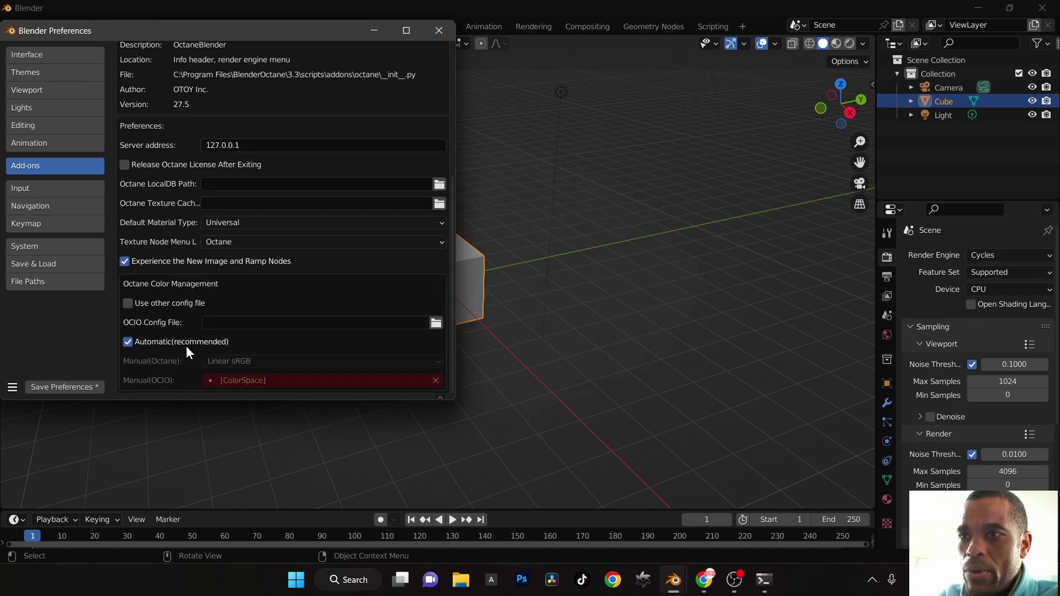
{"action": "left_click", "coordinate": [439, 30]}
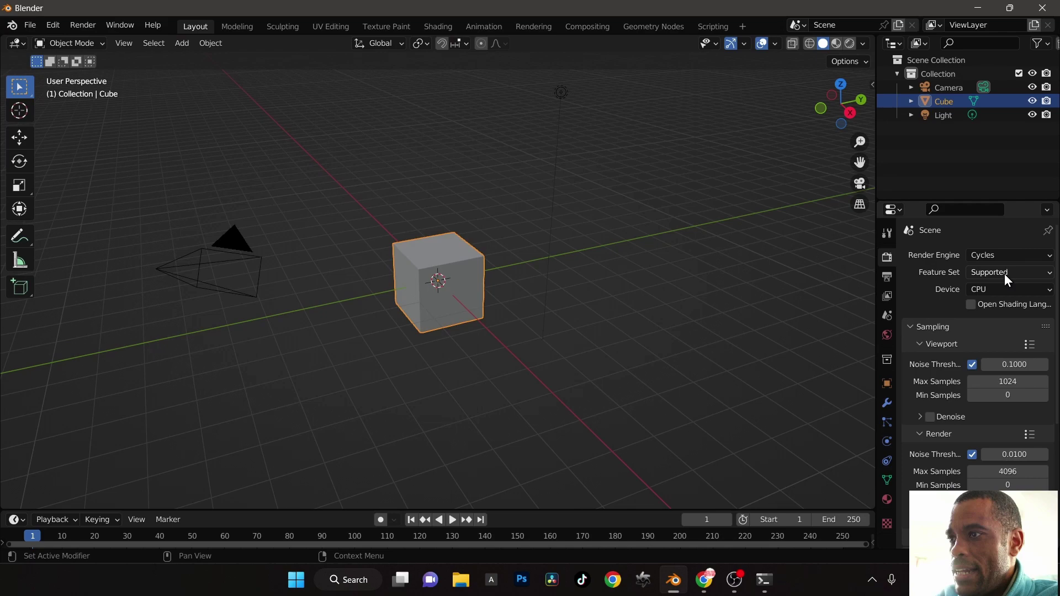
Set the render engine to Octane and the viewport shading to Rendered.
{"action": "left_click", "coordinate": [1010, 254]}
{"action": "left_click", "coordinate": [1004, 316]}
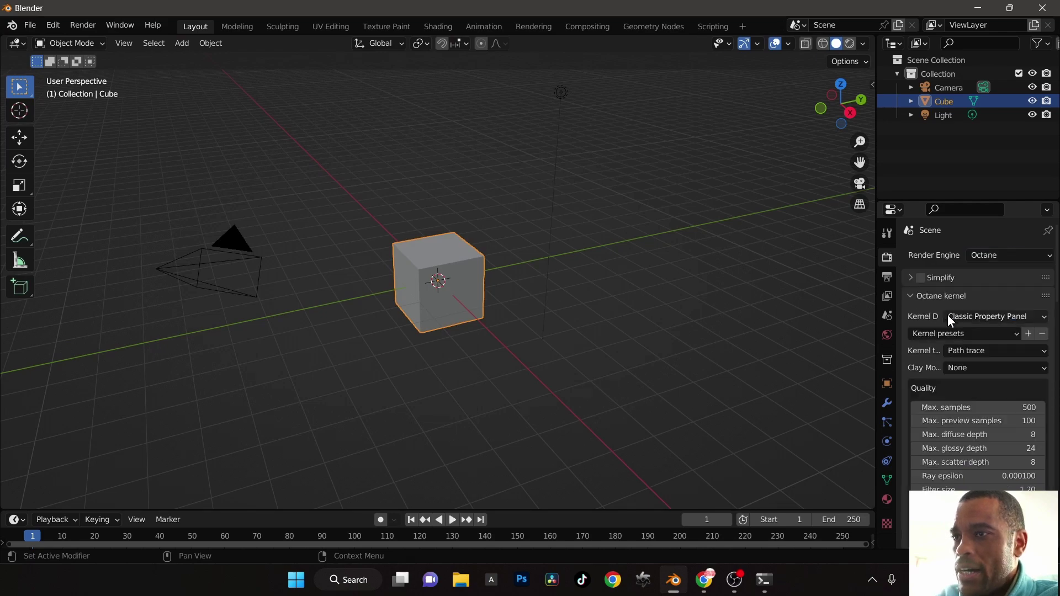
{"action": "mouse_move", "coordinate": [412, 332]}
{"action": "middle_mouse_down"}
{"action": "mouse_move", "coordinate": [468, 318]}
{"action": "mouse_move", "coordinate": [419, 346]}
{"action": "middle_mouse_up"}
{"action": "left_click", "coordinate": [850, 43]}
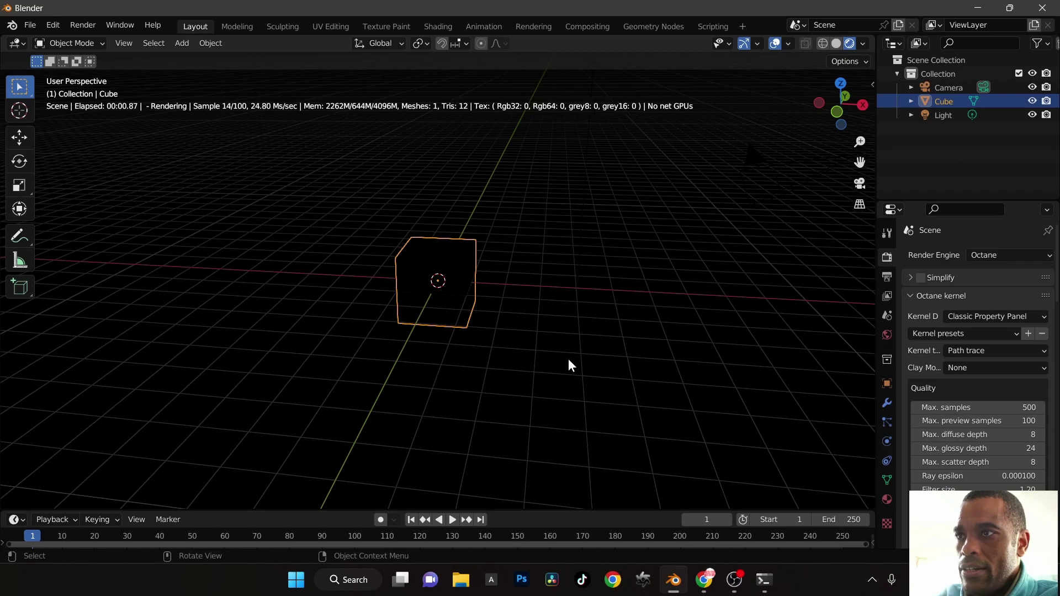
{"action": "middle_click_drag", "start_coordinate": [568, 359], "coordinate": [518, 368]}
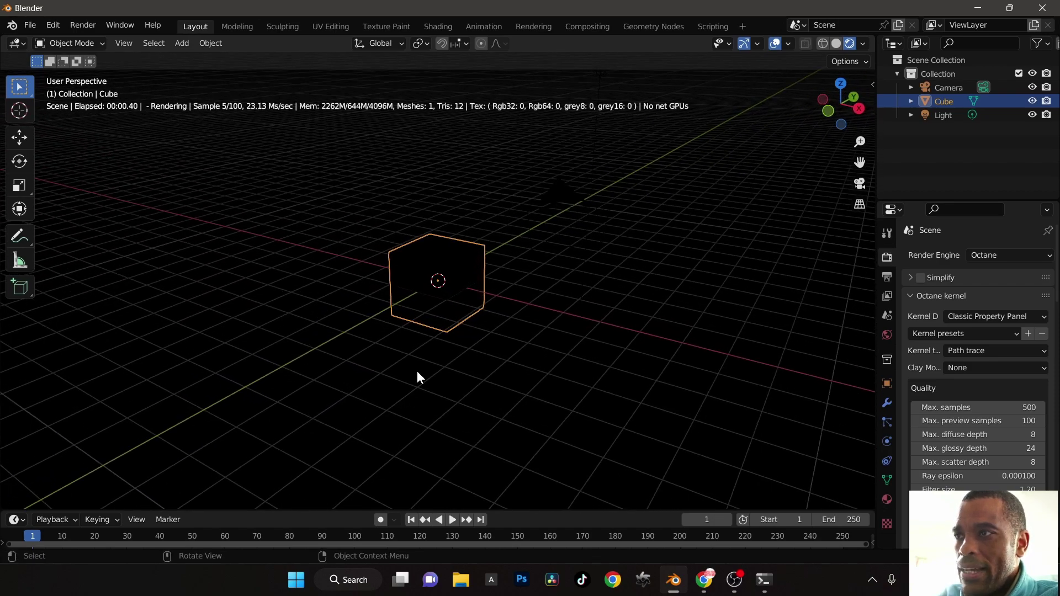
{"action": "middle_click_drag", "start_coordinate": [418, 373], "coordinate": [478, 338]}
Select the Camera and view the scene through it with Numpad 0.
{"action": "left_click", "coordinate": [934, 88]}
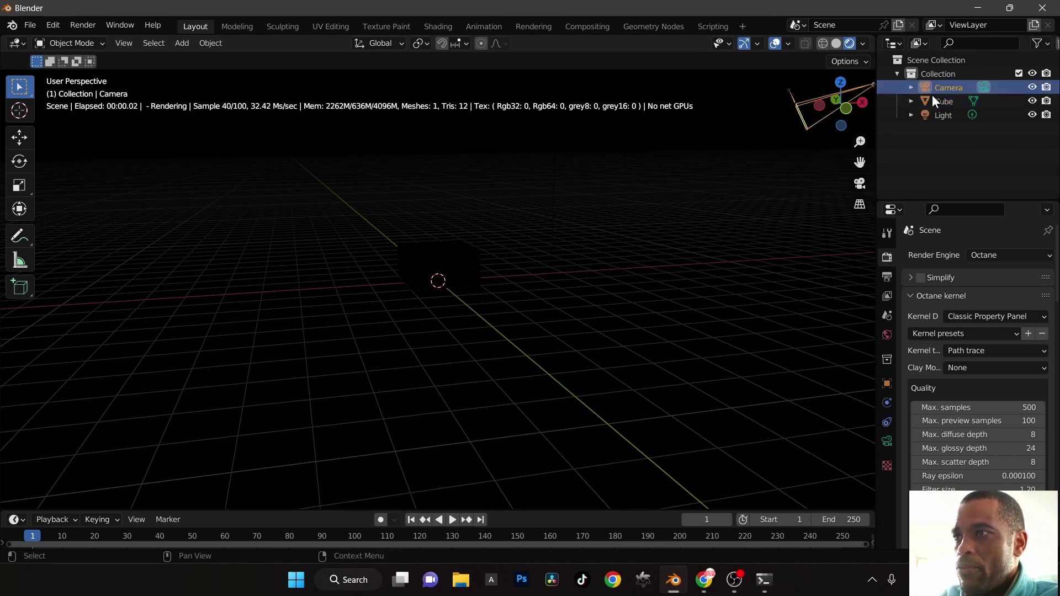
{"action": "key", "text": "KP_0"}
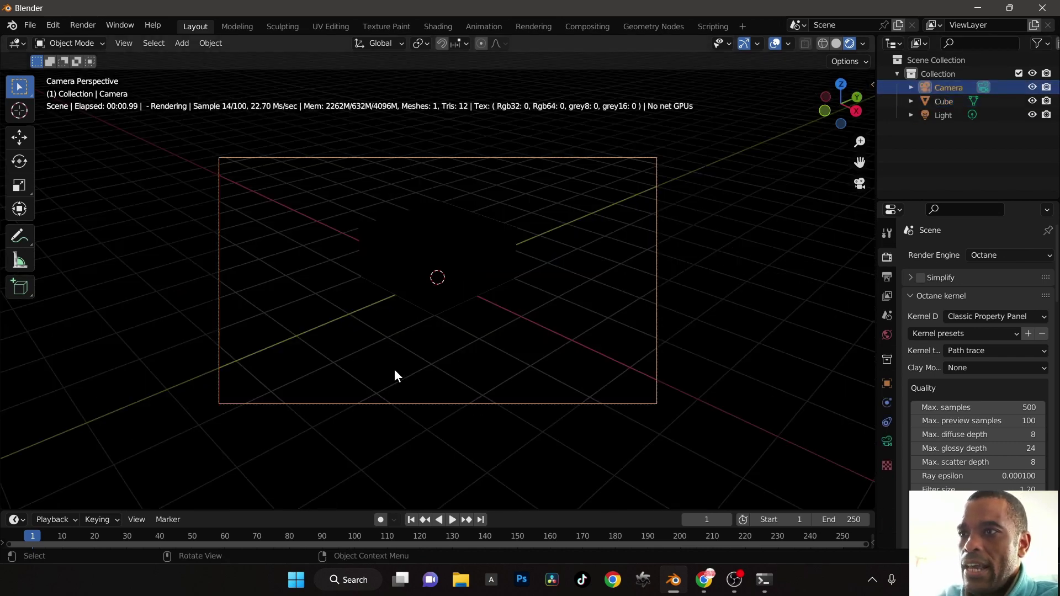
{"action": "key", "text": "KP_0"}
{"action": "key", "text": "KP_0"}
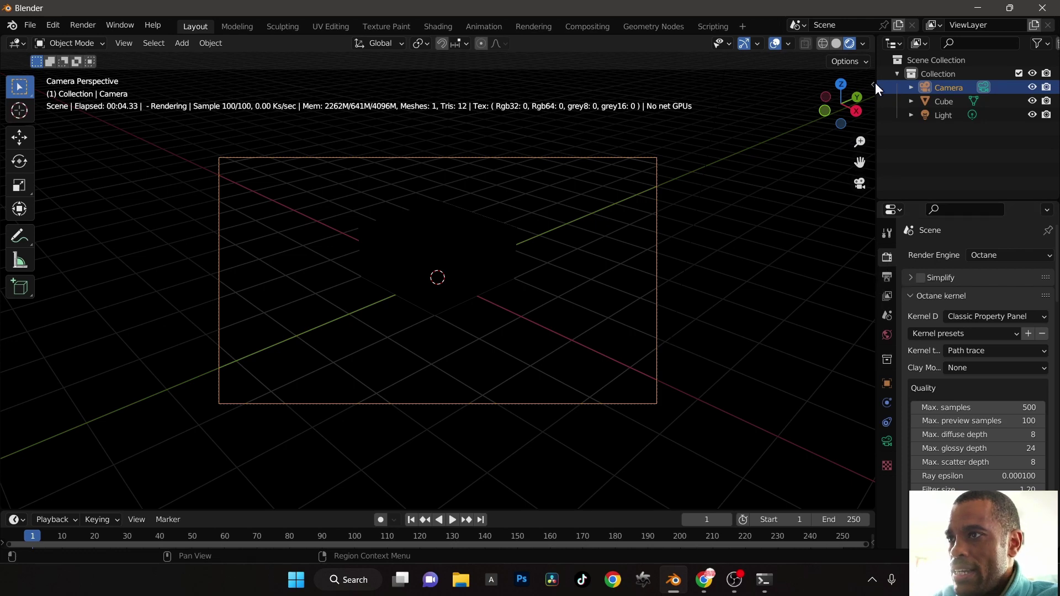
In Solid shading, set Color Management to Display Device None with View Transform Standard.
{"action": "left_click", "coordinate": [837, 44]}
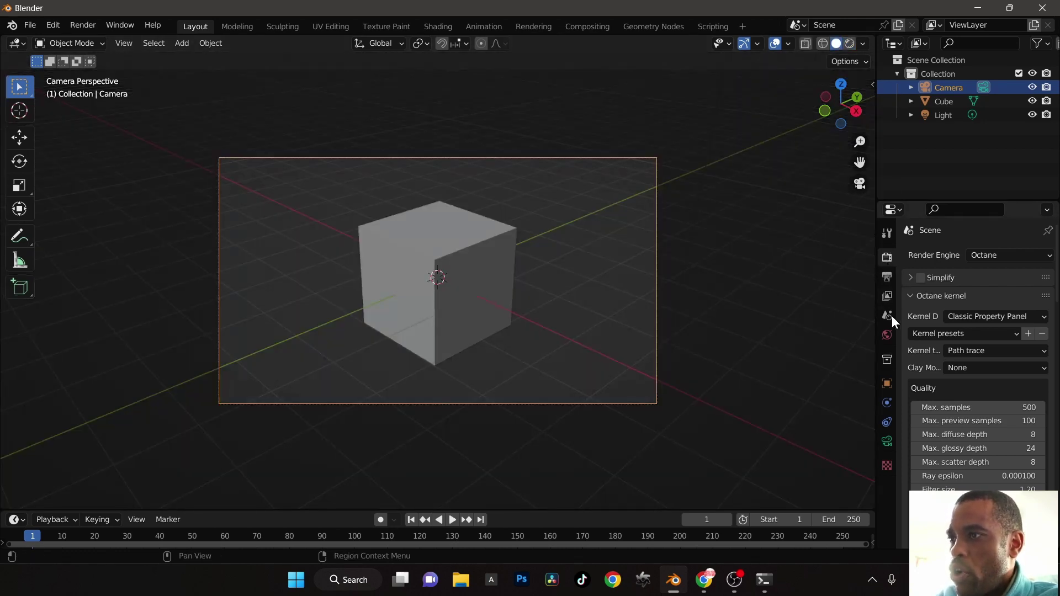
{"action": "scroll", "coordinate": [908, 337], "scroll_direction": "down", "scroll_amount": 20}
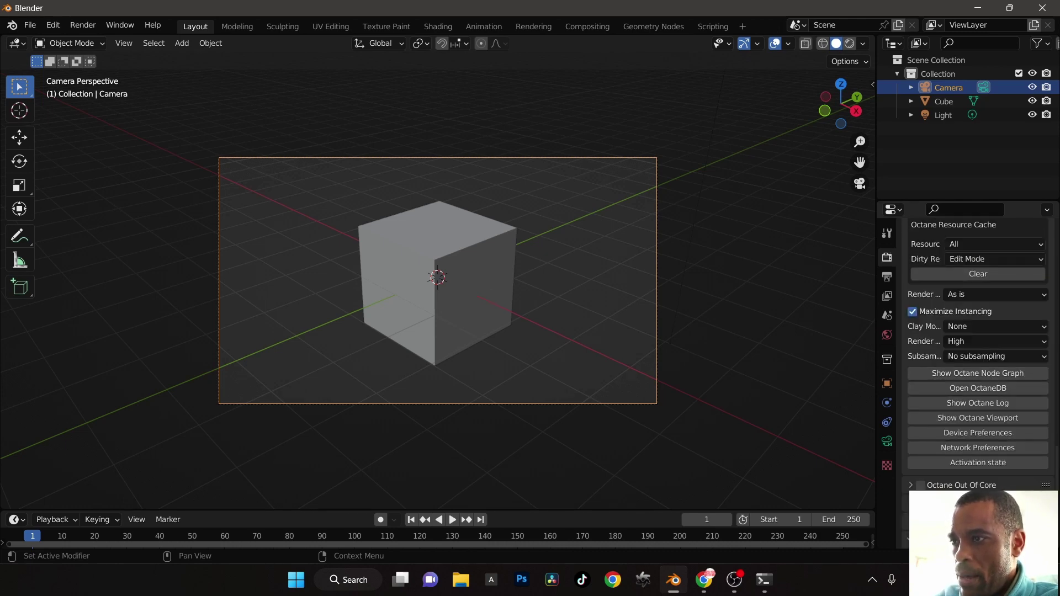
{"action": "scroll", "coordinate": [978, 332], "scroll_direction": "down", "scroll_amount": 6}
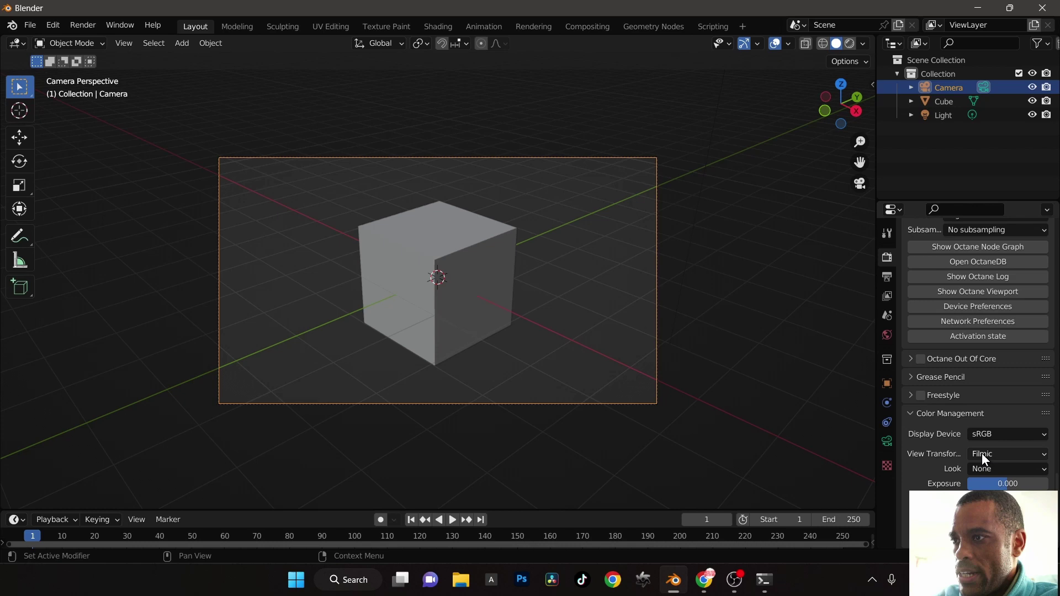
{"action": "left_click", "coordinate": [1002, 435]}
{"action": "left_click", "coordinate": [990, 480]}
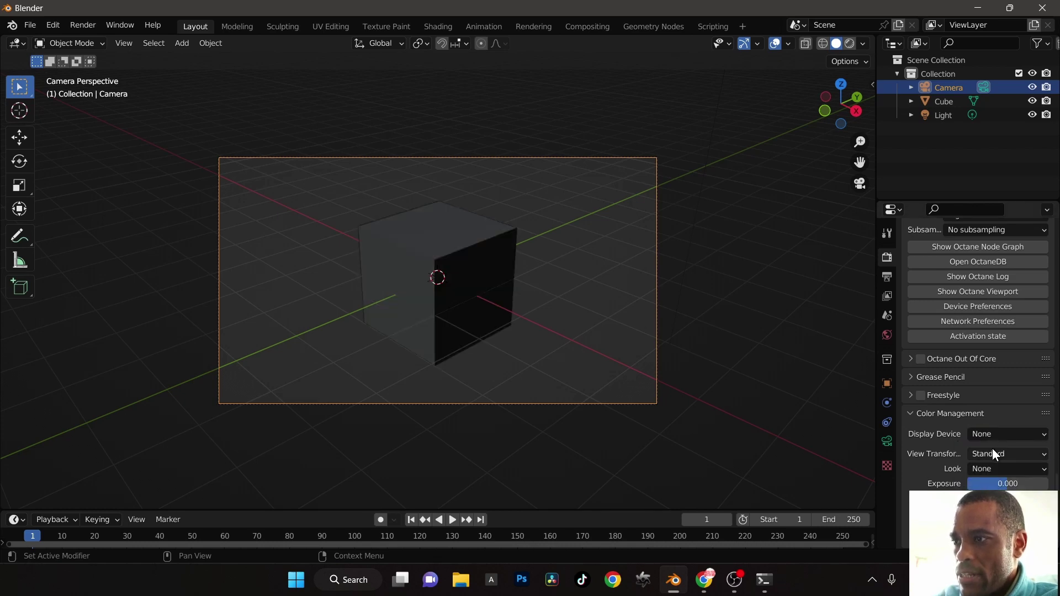
{"action": "left_click", "coordinate": [994, 450]}
{"action": "left_click", "coordinate": [982, 470]}
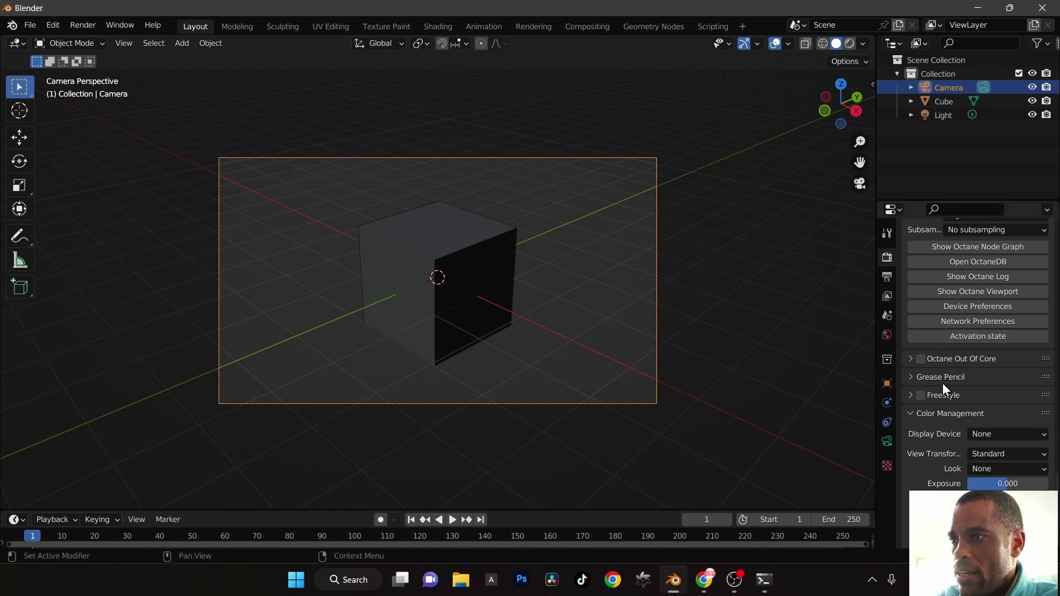
{"action": "scroll", "coordinate": [936, 445], "scroll_direction": "up", "scroll_amount": 4}
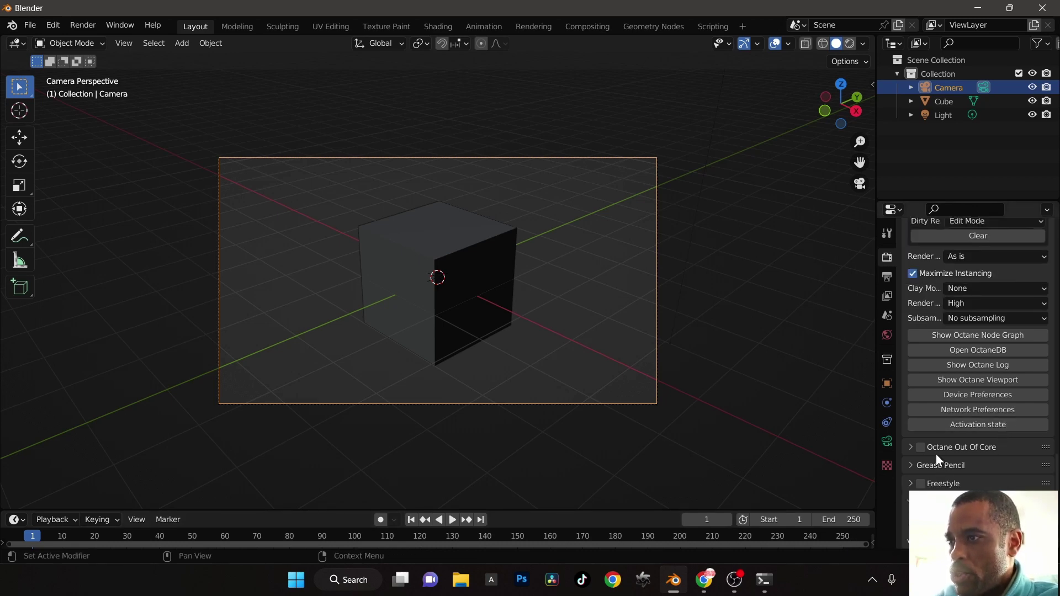
{"action": "scroll", "coordinate": [936, 453], "scroll_direction": "up", "scroll_amount": 1}
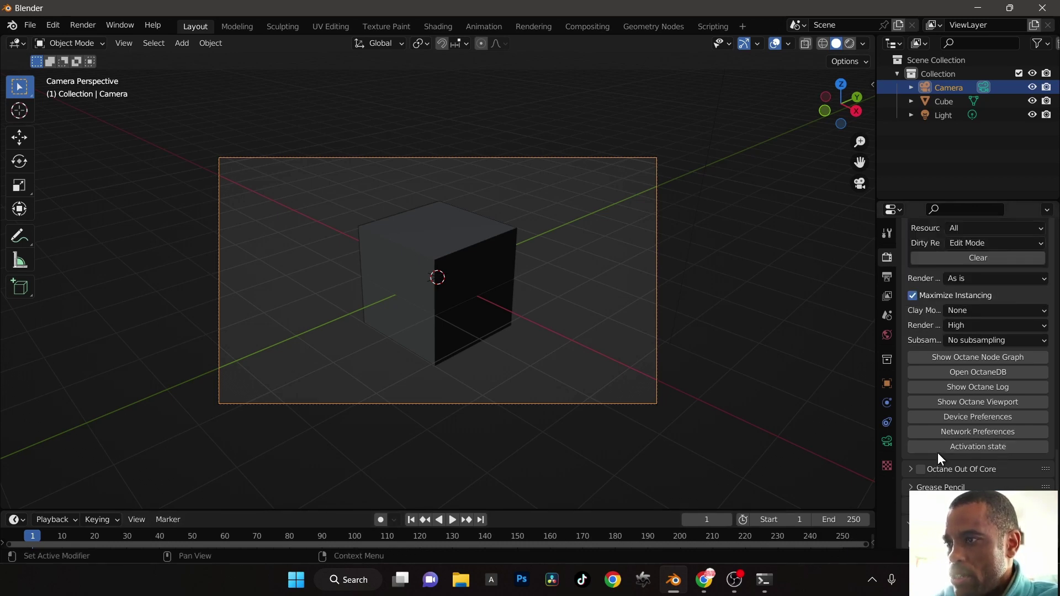
{"action": "left_click", "coordinate": [947, 419]}
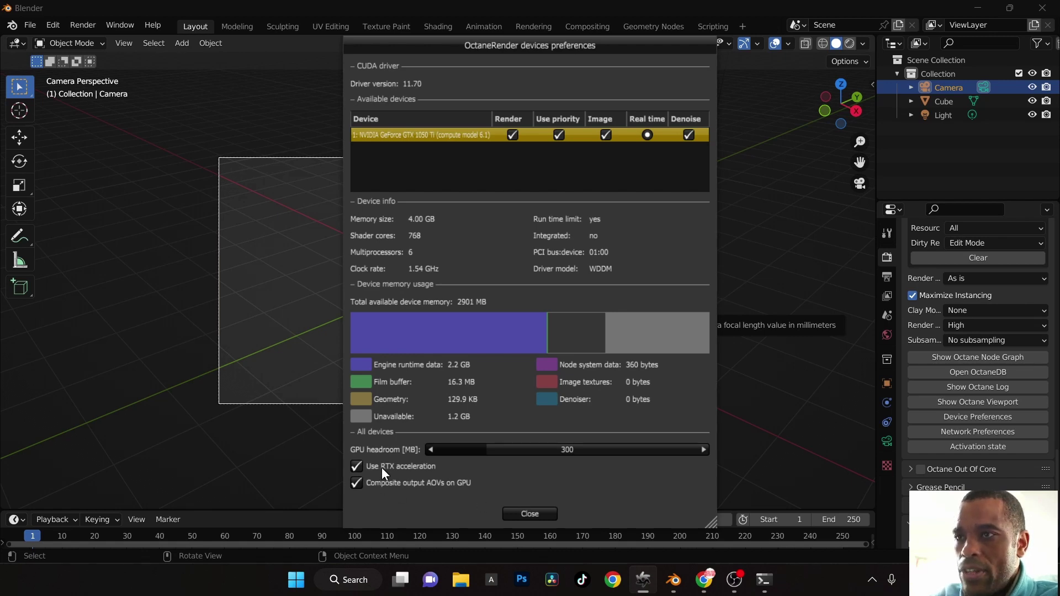
{"action": "left_click", "coordinate": [530, 513]}
Toggle Rendered shading briefly, return to Solid, and scroll up through the Render properties.
{"action": "left_click", "coordinate": [850, 44]}
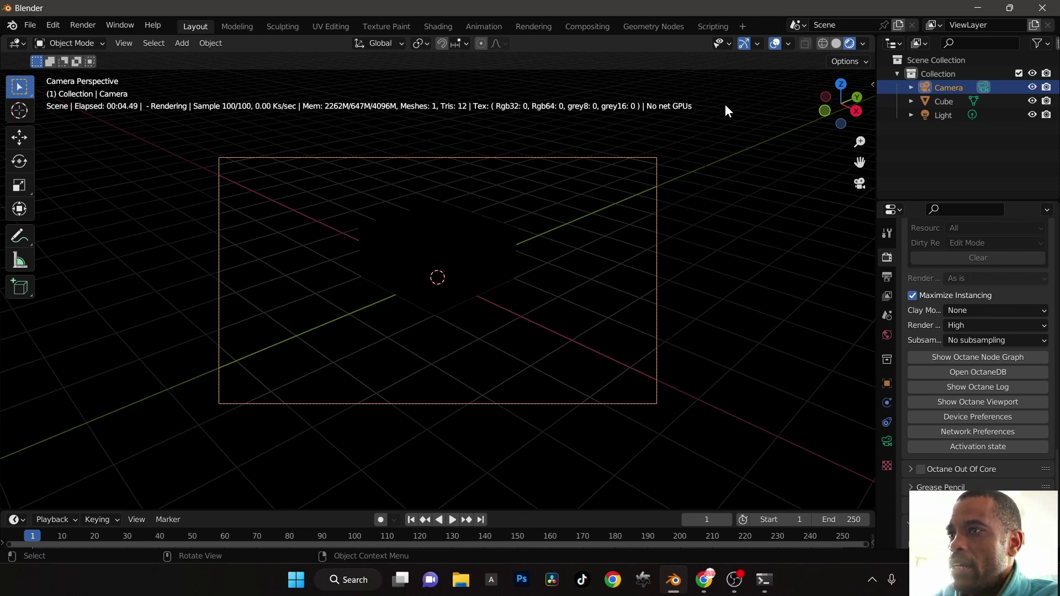
{"action": "left_click", "coordinate": [837, 43]}
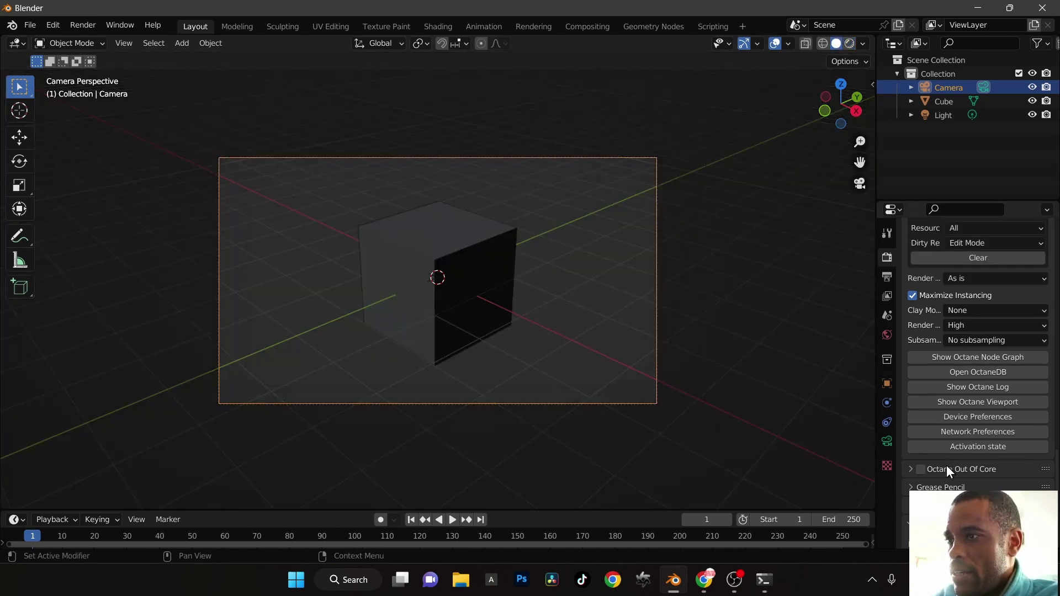
{"action": "scroll", "coordinate": [918, 369], "scroll_direction": "up", "scroll_amount": 5}
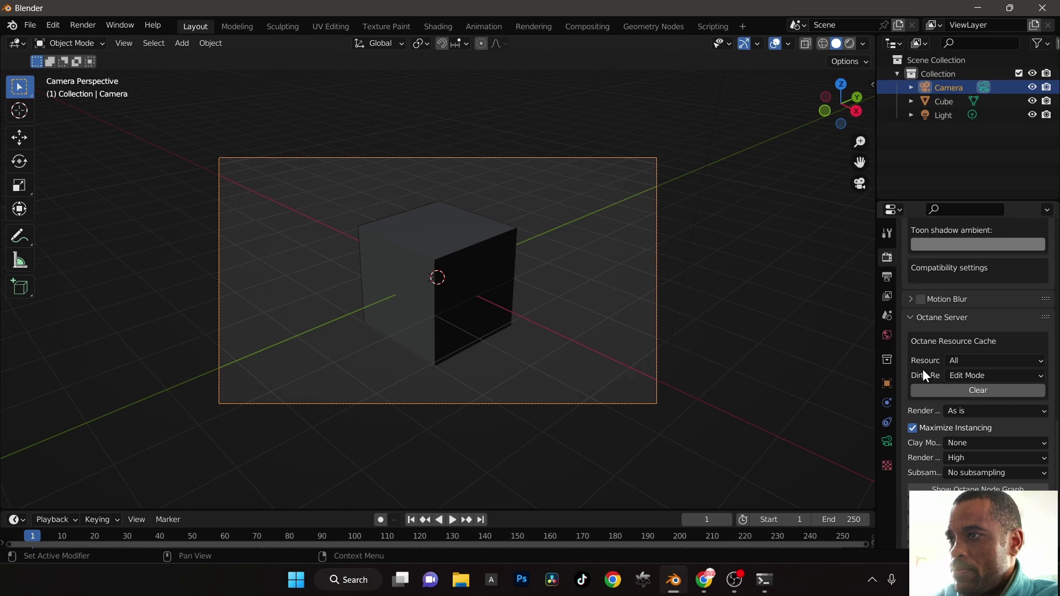
{"action": "scroll", "coordinate": [924, 371], "scroll_direction": "up", "scroll_amount": 15}
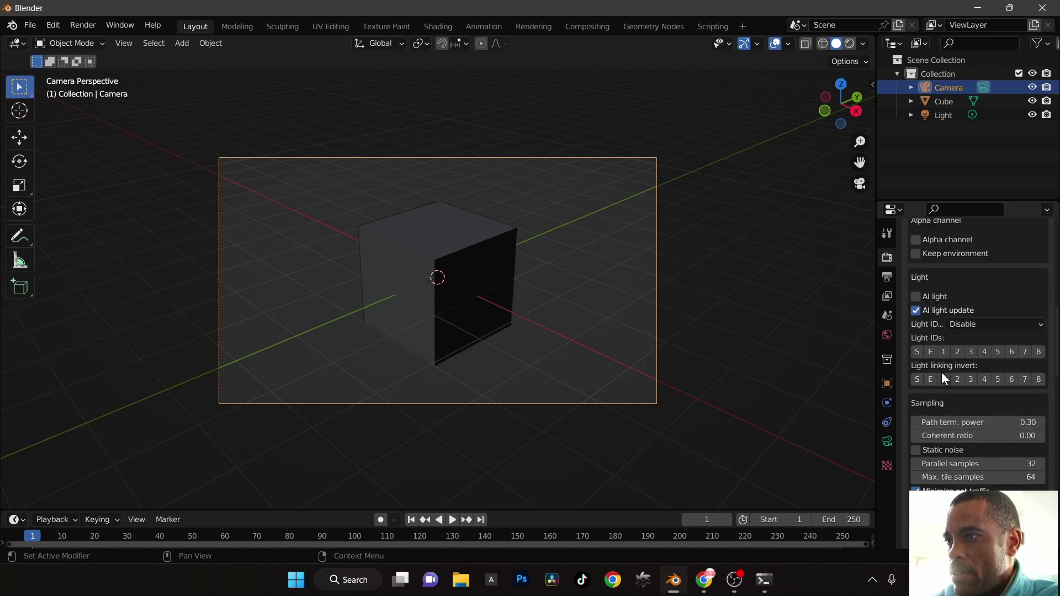
{"action": "scroll", "coordinate": [942, 373], "scroll_direction": "up", "scroll_amount": 15}
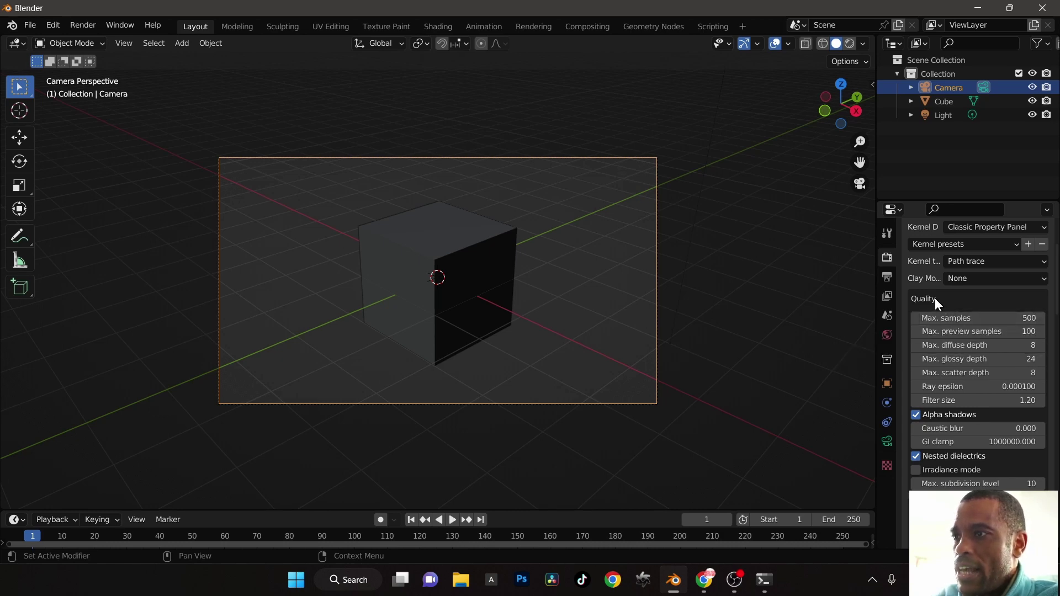
{"action": "scroll", "coordinate": [935, 299], "scroll_direction": "up", "scroll_amount": 2}
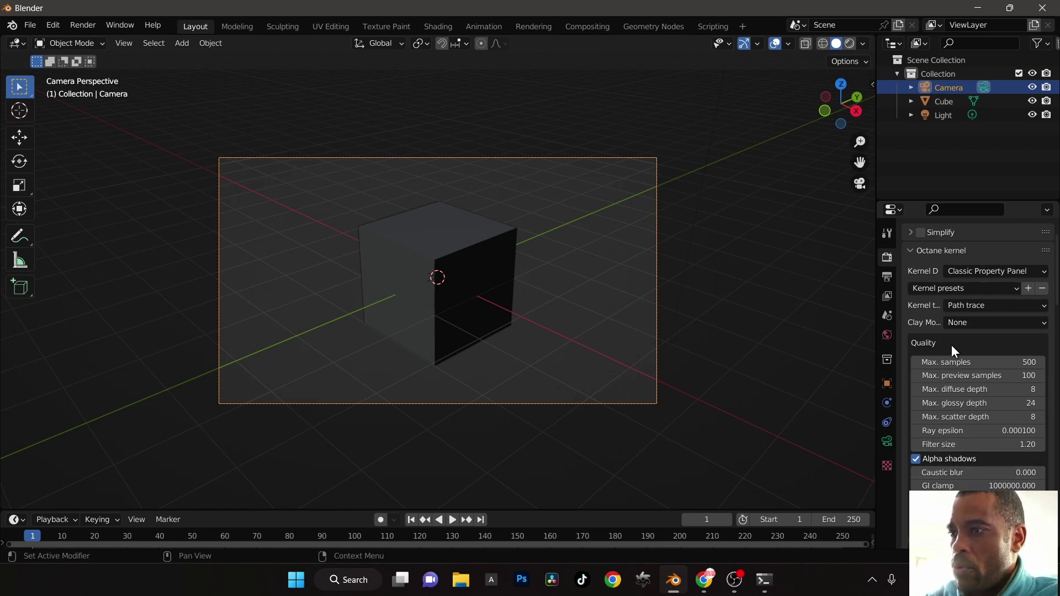
{"action": "scroll", "coordinate": [933, 359], "scroll_direction": "down", "scroll_amount": 1}
{"action": "scroll", "coordinate": [917, 353], "scroll_direction": "up", "scroll_amount": 1}
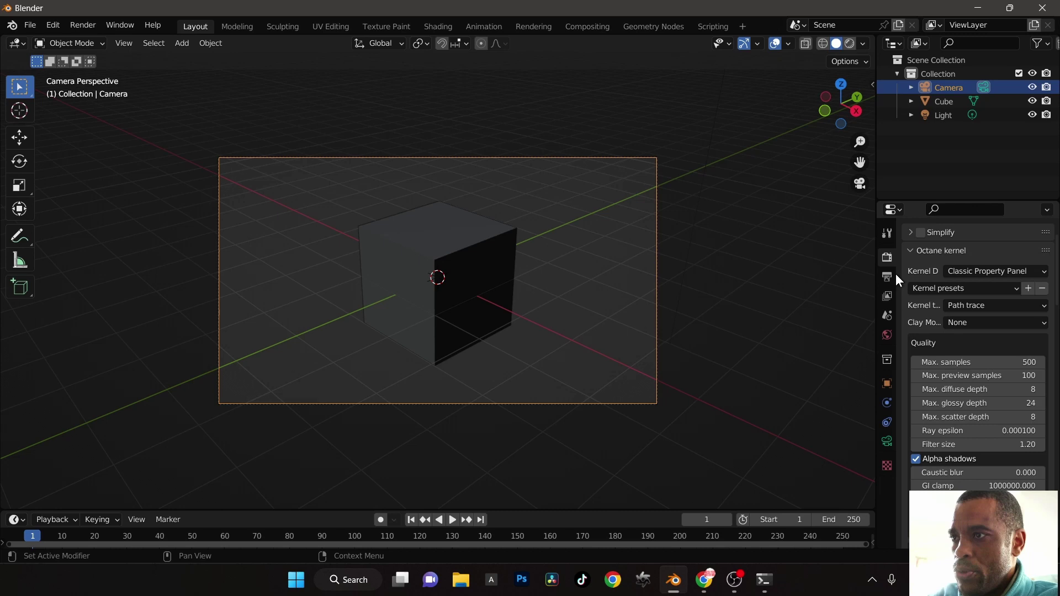
Show the World properties, turn on Rendered shading, and open the Octane Environment type list.
{"action": "left_click", "coordinate": [887, 314]}
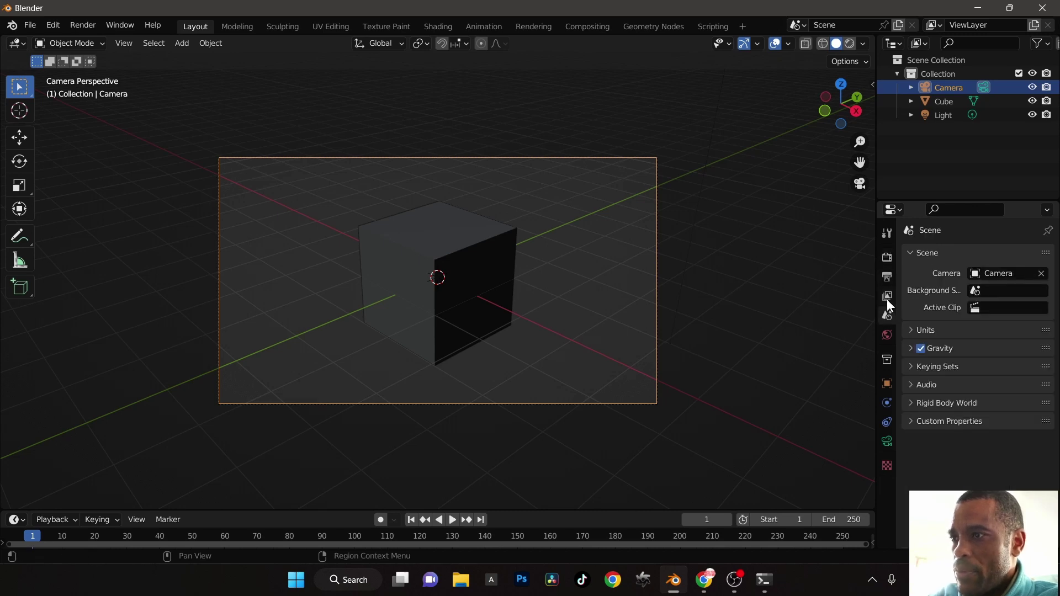
{"action": "left_click", "coordinate": [887, 334]}
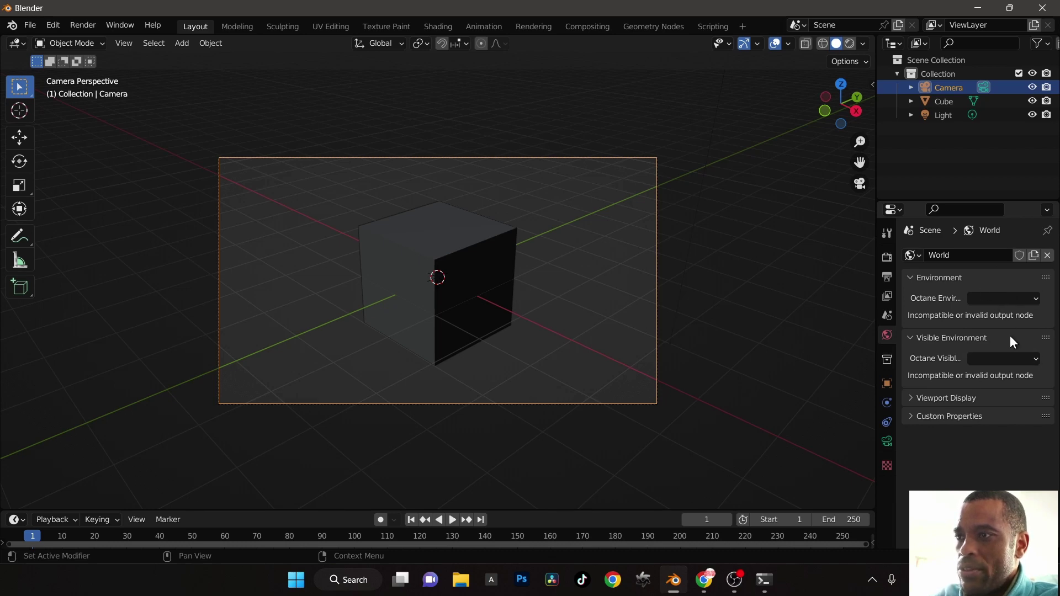
{"action": "left_click", "coordinate": [850, 43]}
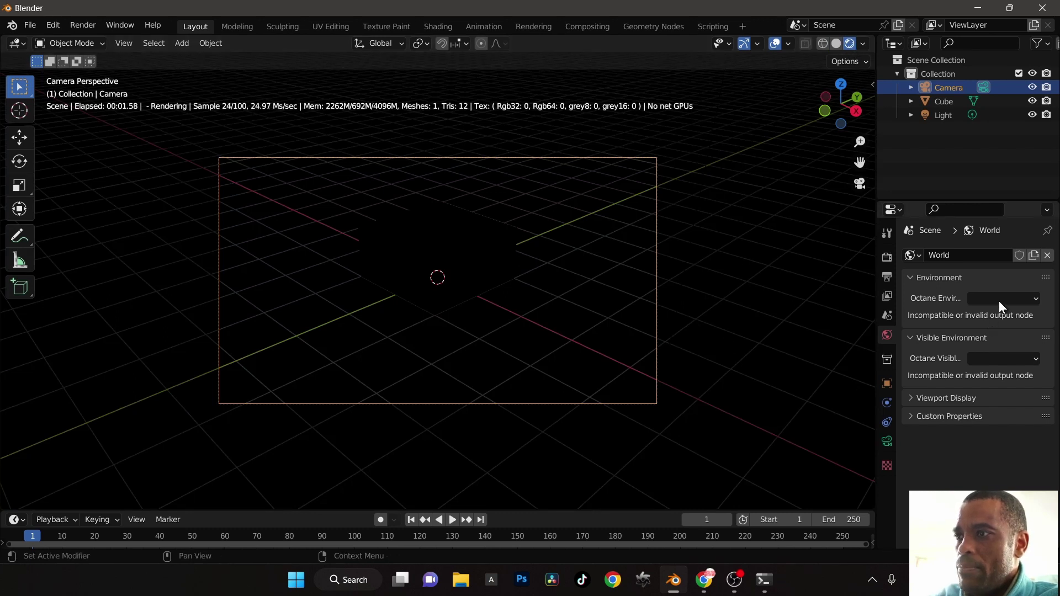
{"action": "left_click", "coordinate": [1019, 297]}
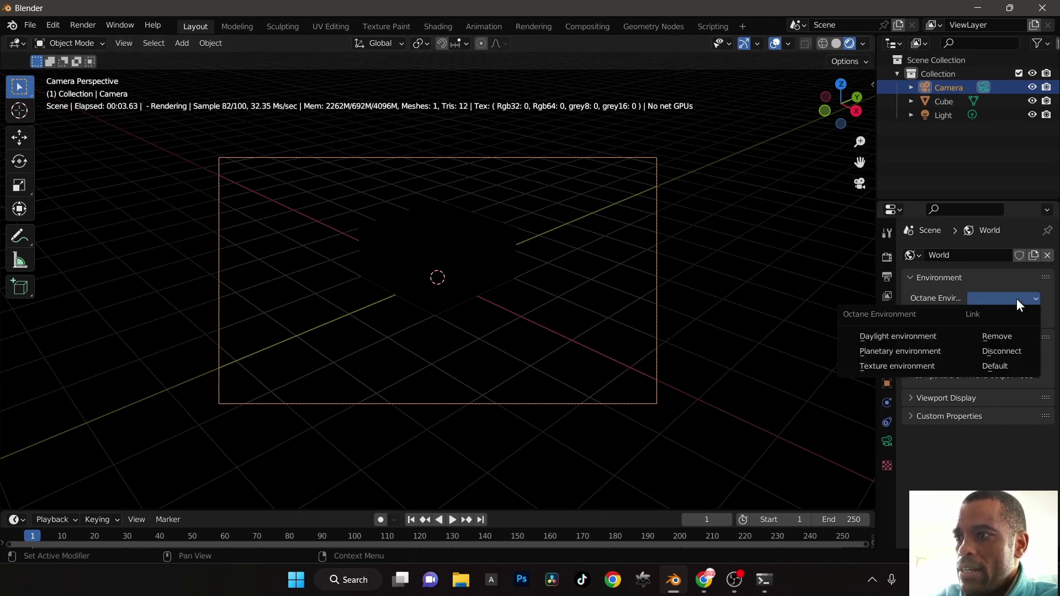
Use the Daylight world environment and view the cube through the scene camera.
{"action": "left_click", "coordinate": [924, 334]}
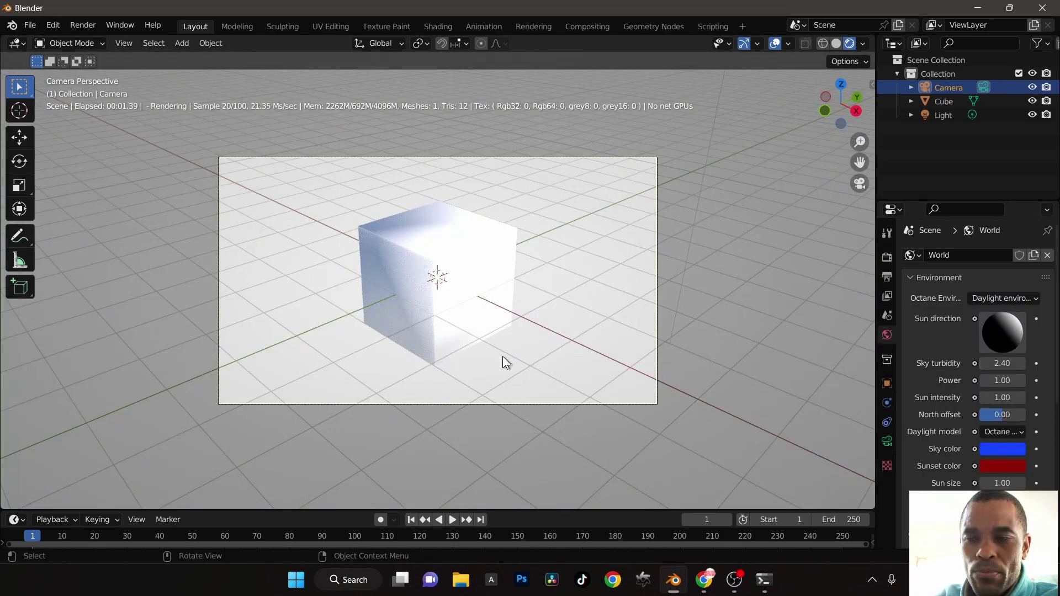
{"action": "middle_click_drag", "start_coordinate": [497, 338], "coordinate": [453, 323]}
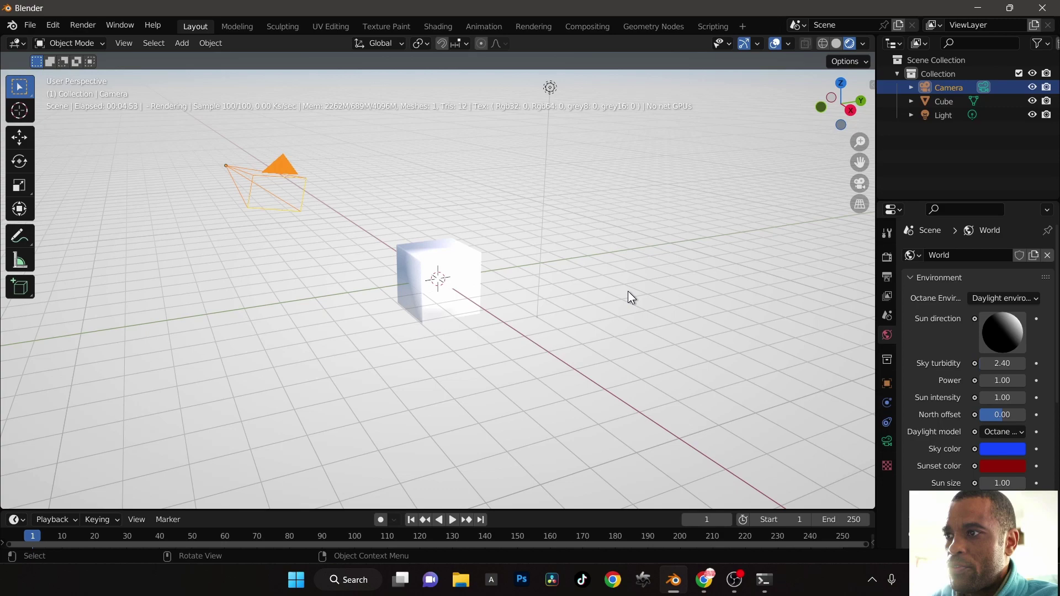
{"action": "mouse_move", "coordinate": [494, 308]}
{"action": "middle_mouse_down"}
{"action": "mouse_move", "coordinate": [471, 313]}
{"action": "mouse_move", "coordinate": [499, 313]}
{"action": "middle_mouse_up"}
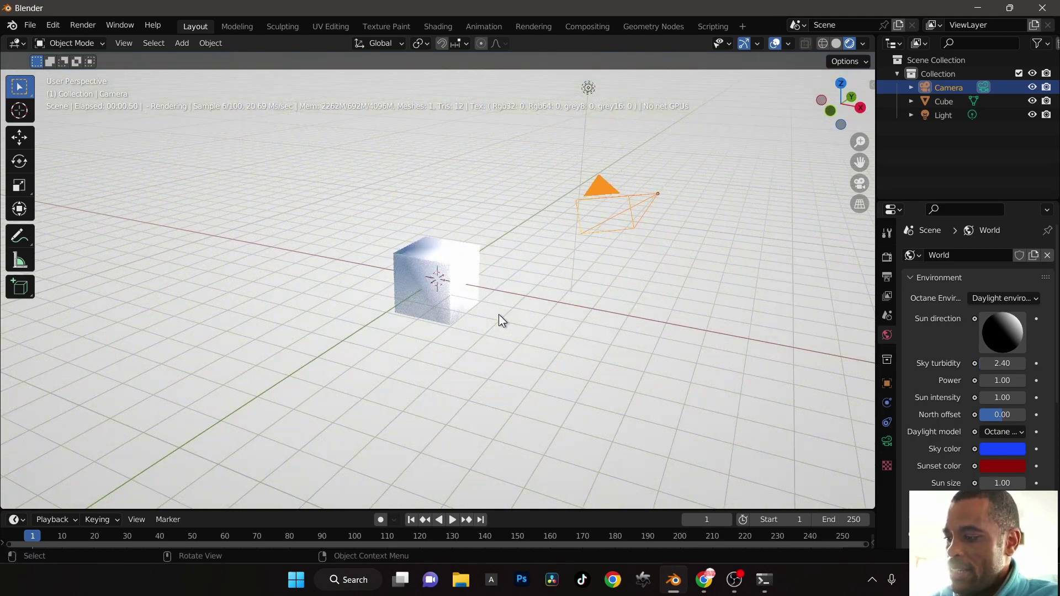
{"action": "key", "text": "KP_0"}
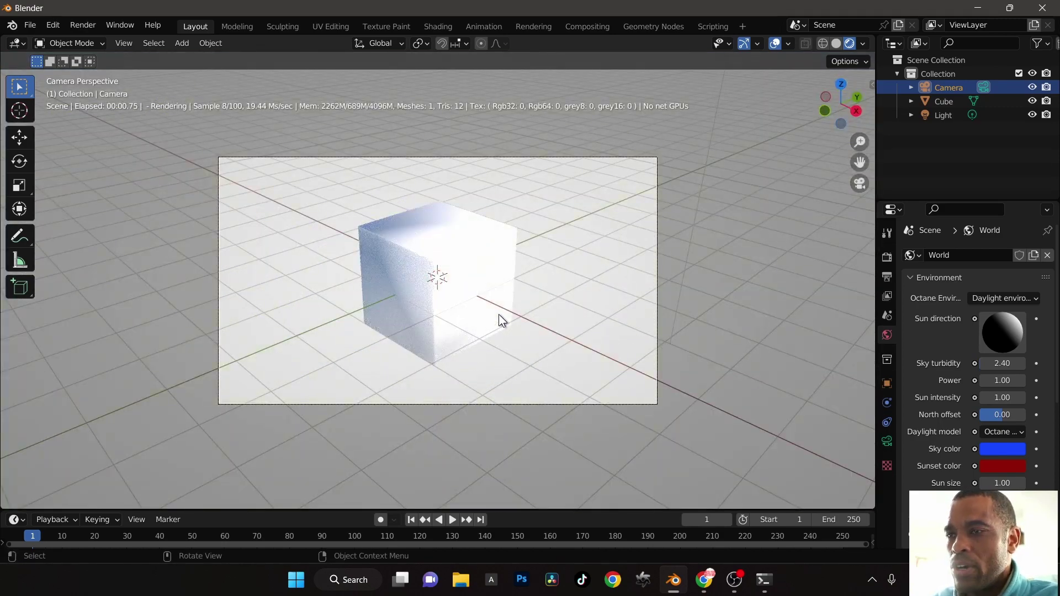
In the sidebar's Octane tab, expand Octane Camera Imager, widen the panel and tick Override.
{"action": "key", "text": "n"}
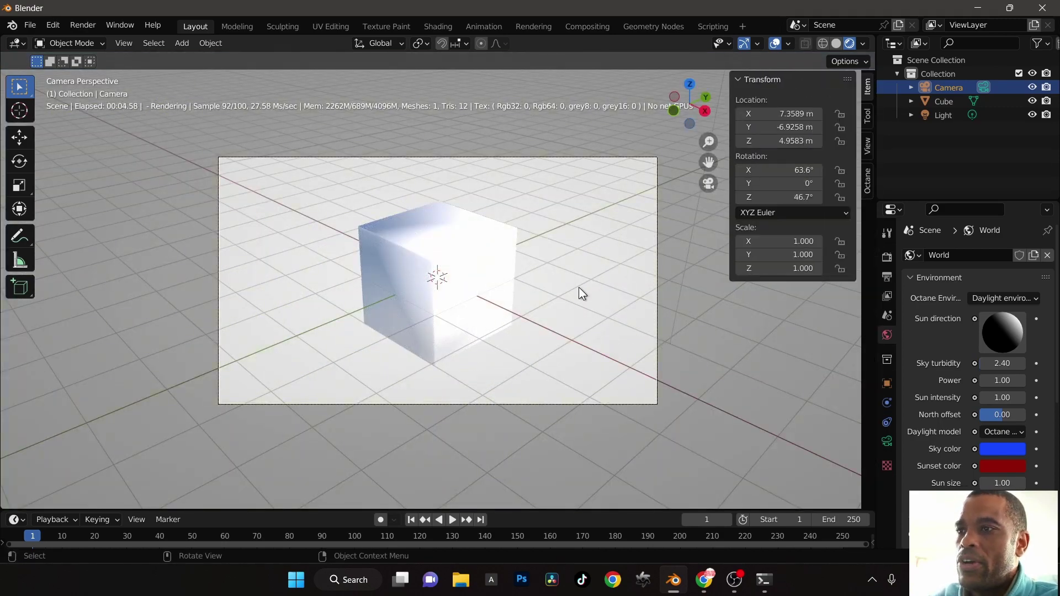
{"action": "left_click", "coordinate": [866, 182]}
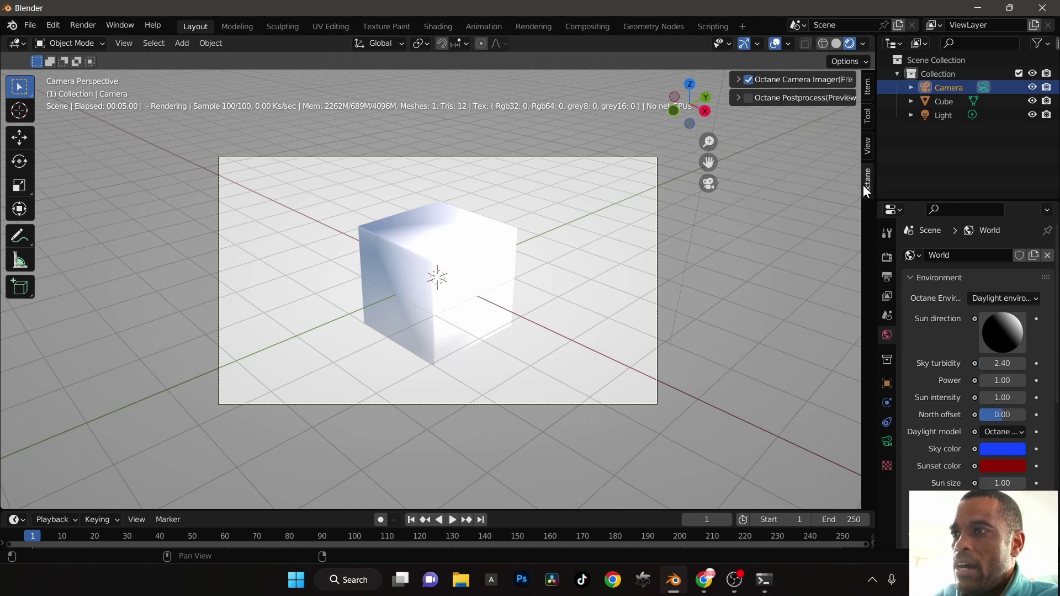
{"action": "left_click", "coordinate": [735, 79]}
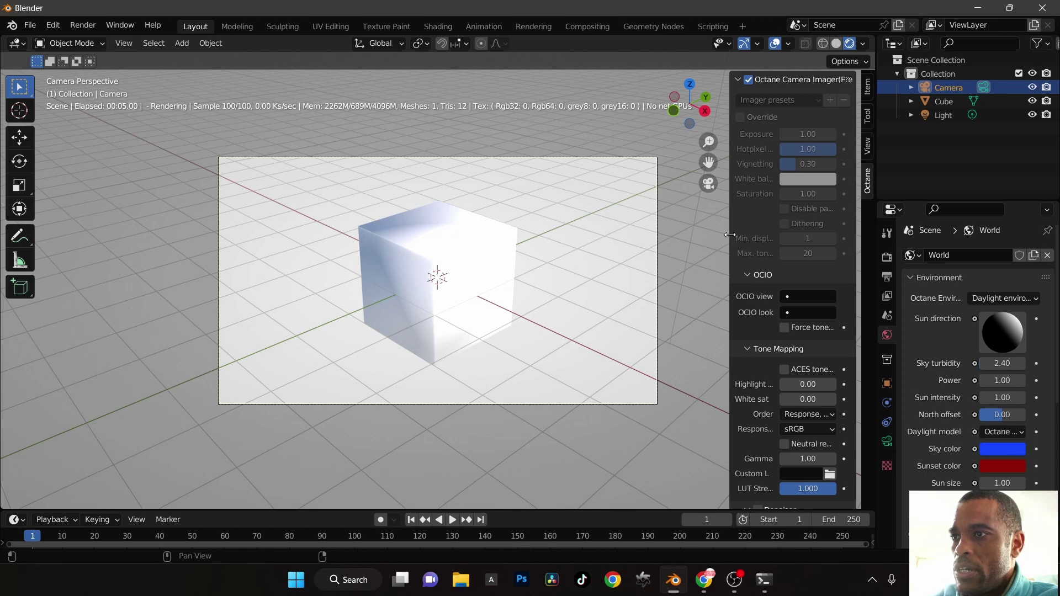
{"action": "left_click_drag", "start_coordinate": [731, 235], "coordinate": [653, 221]}
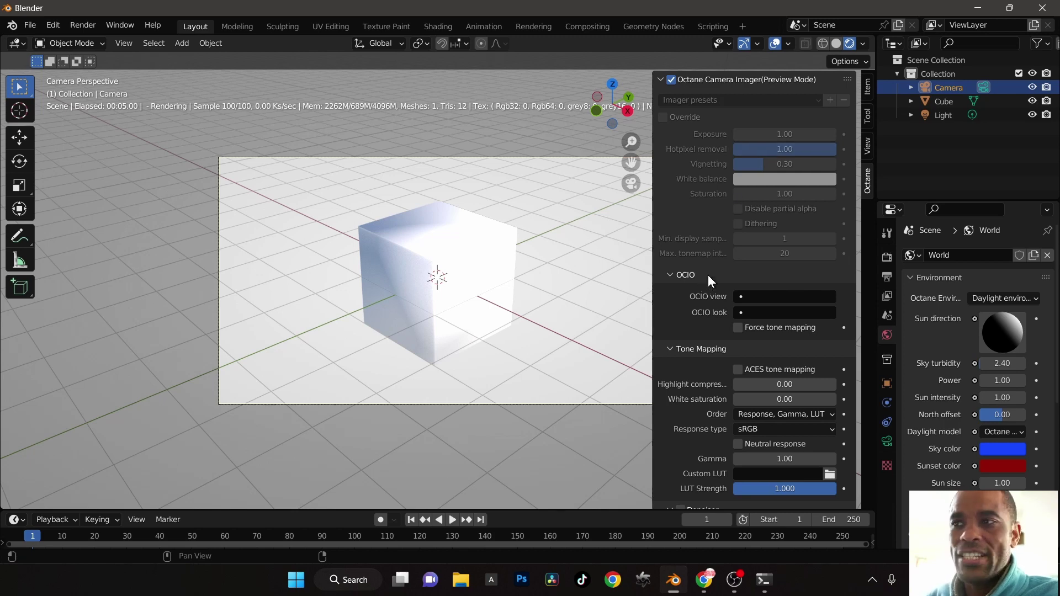
{"action": "left_click", "coordinate": [664, 117]}
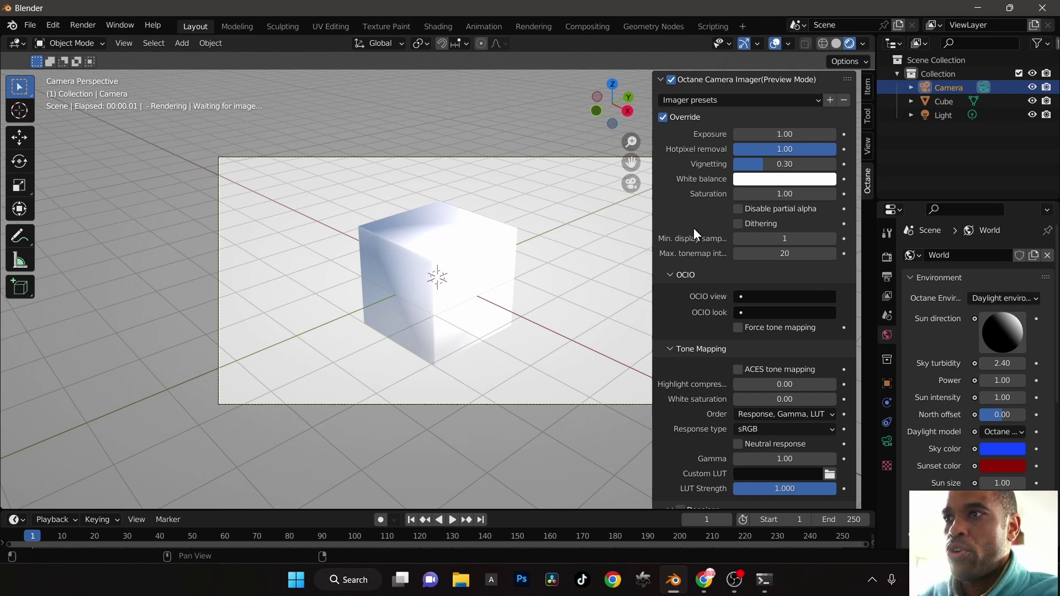
Set the imager Exposure to 1.00 and keep the sRGB response type.
{"action": "mouse_move", "coordinate": [786, 139]}
{"action": "left_mouse_down"}
{"action": "mouse_move", "coordinate": [814, 139]}
{"action": "mouse_move", "coordinate": [792, 139]}
{"action": "left_mouse_up"}
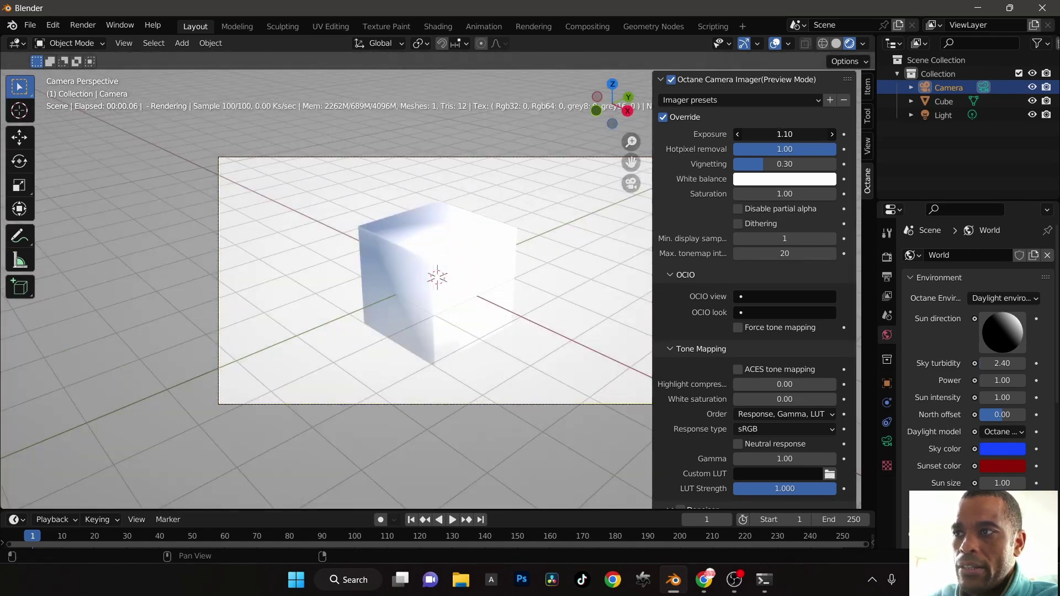
{"action": "left_click", "coordinate": [785, 135]}
{"action": "type", "text": "1"}
{"action": "key", "text": "Return"}
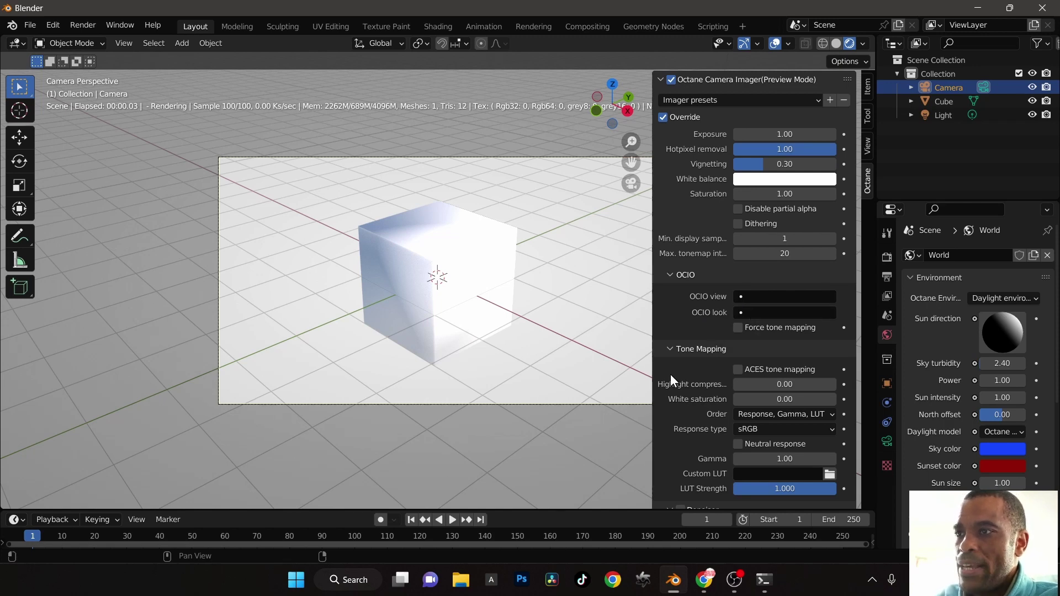
{"action": "scroll", "coordinate": [692, 320], "scroll_direction": "down", "scroll_amount": 8}
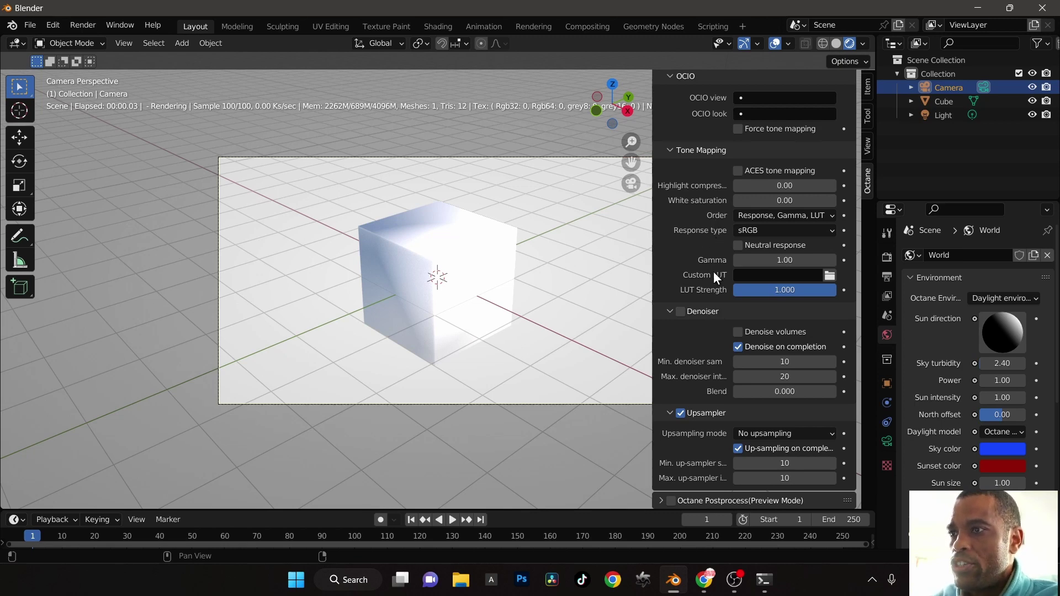
{"action": "left_click", "coordinate": [800, 229]}
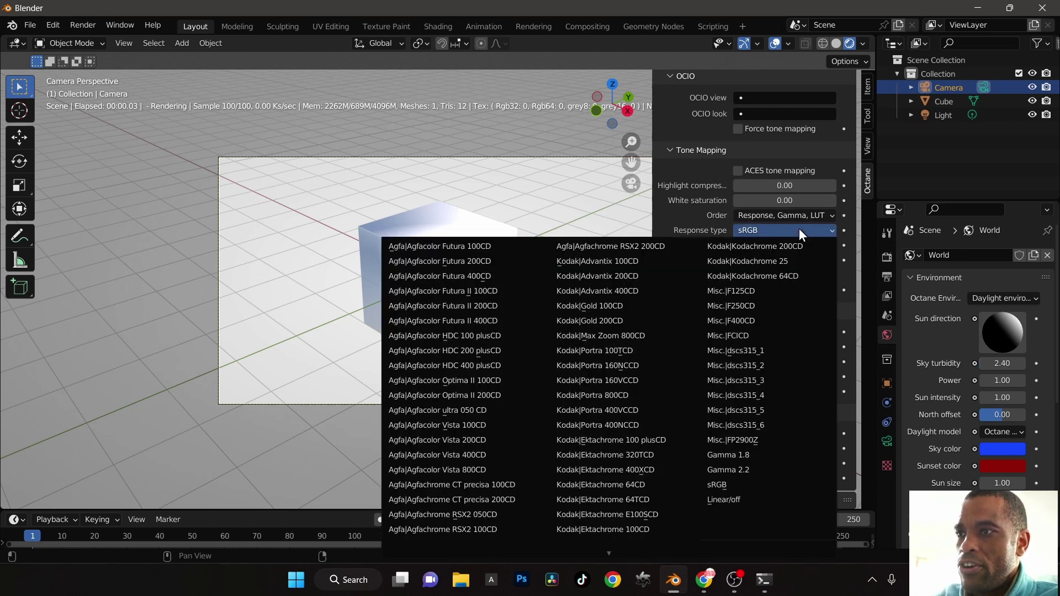
{"action": "left_click", "coordinate": [724, 486]}
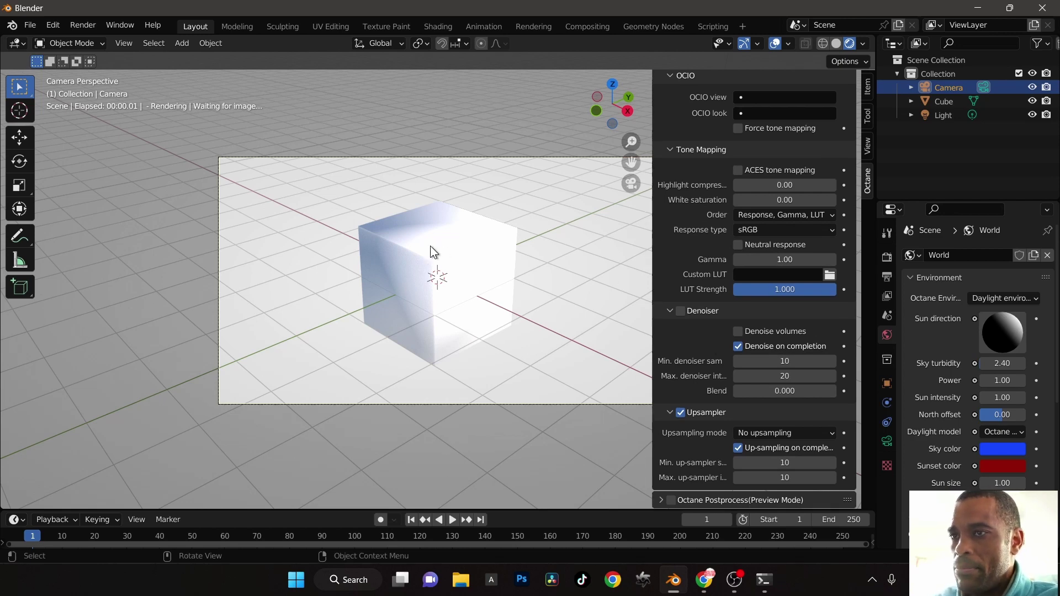
Add a ground plane mesh and scale it up by 7.
{"action": "left_click", "coordinate": [431, 280]}
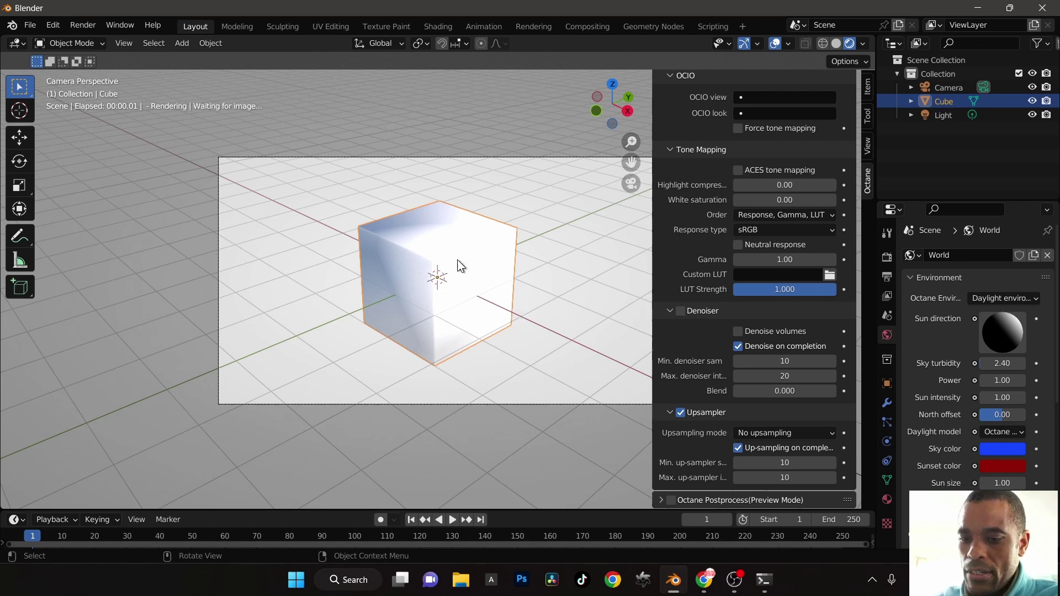
{"action": "key", "text": "shift+a"}
{"action": "left_click", "coordinate": [506, 260]}
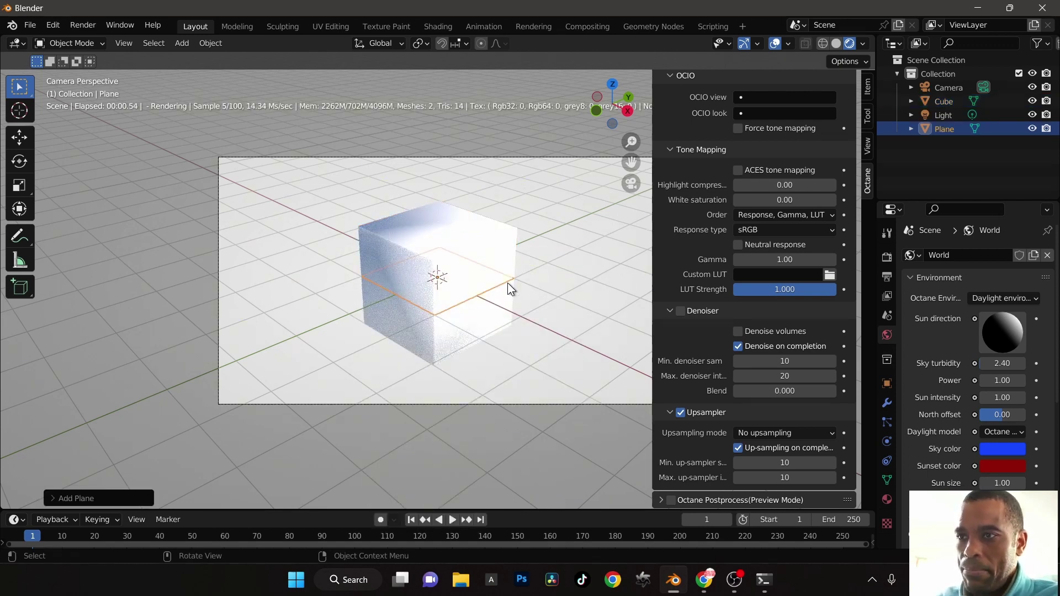
{"action": "key", "text": "s"}
{"action": "key", "text": "7"}
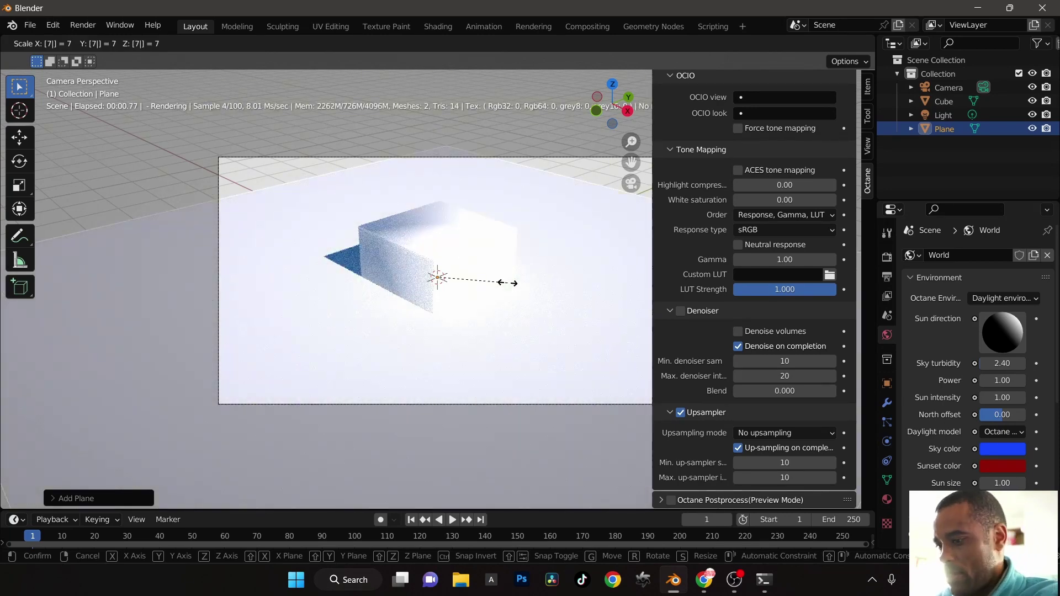
{"action": "key", "text": "Return"}
Raise the cube 1 unit along Z onto the plane and view it from lower.
{"action": "left_click", "coordinate": [479, 267]}
{"action": "key", "text": "g"}
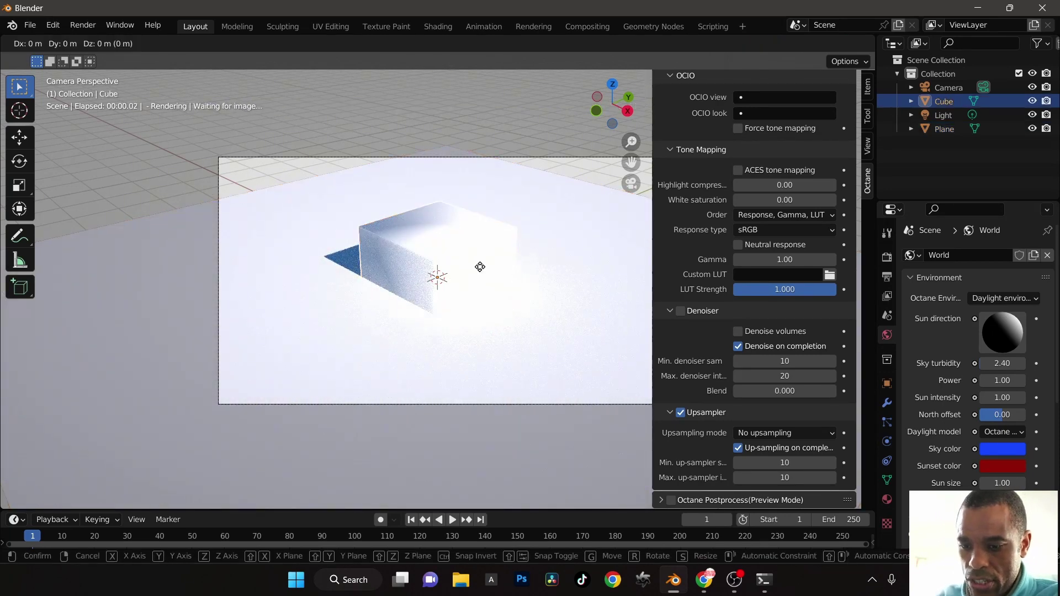
{"action": "key", "text": "z"}
{"action": "key", "text": "1"}
{"action": "key", "text": "Return"}
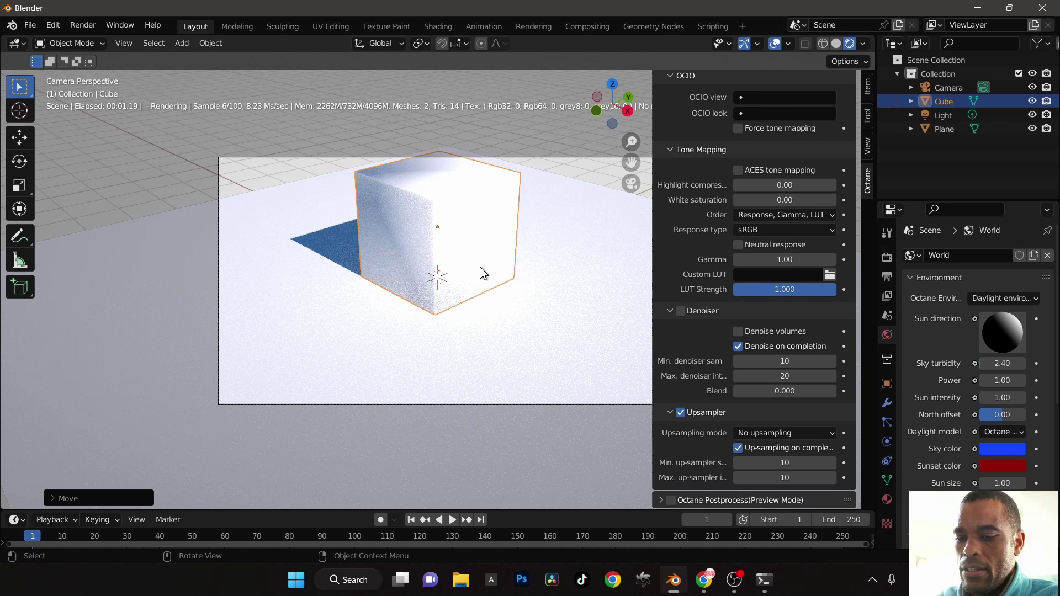
{"action": "middle_click_drag", "start_coordinate": [479, 267], "coordinate": [493, 297]}
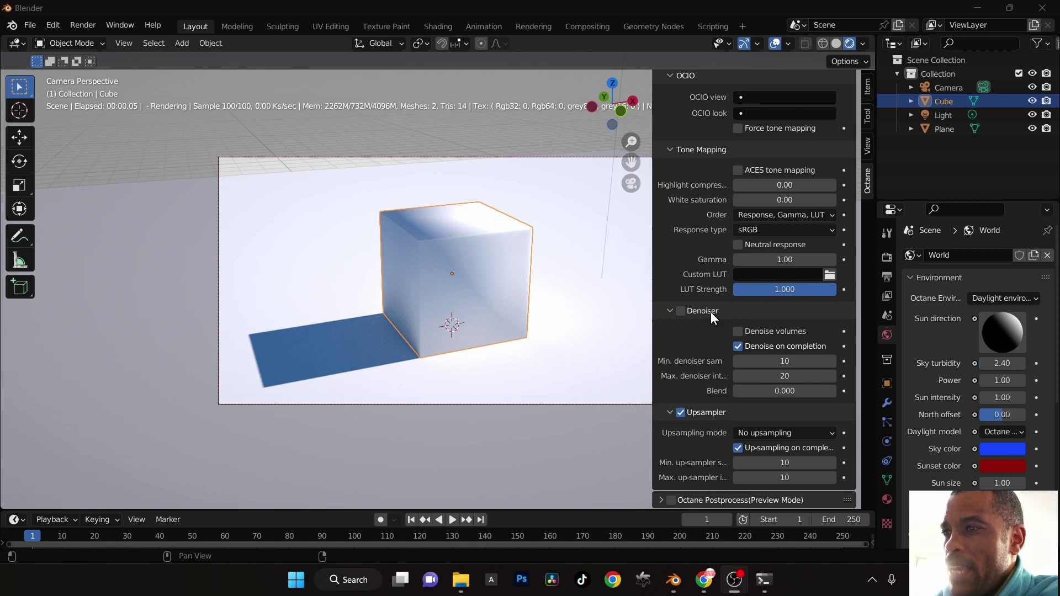
Enable the Octane Denoiser in the Camera Imager panel, leaving denoise-on-completion off.
{"action": "scroll", "coordinate": [701, 314], "scroll_direction": "up", "scroll_amount": 3}
{"action": "scroll", "coordinate": [705, 310], "scroll_direction": "down", "scroll_amount": 3}
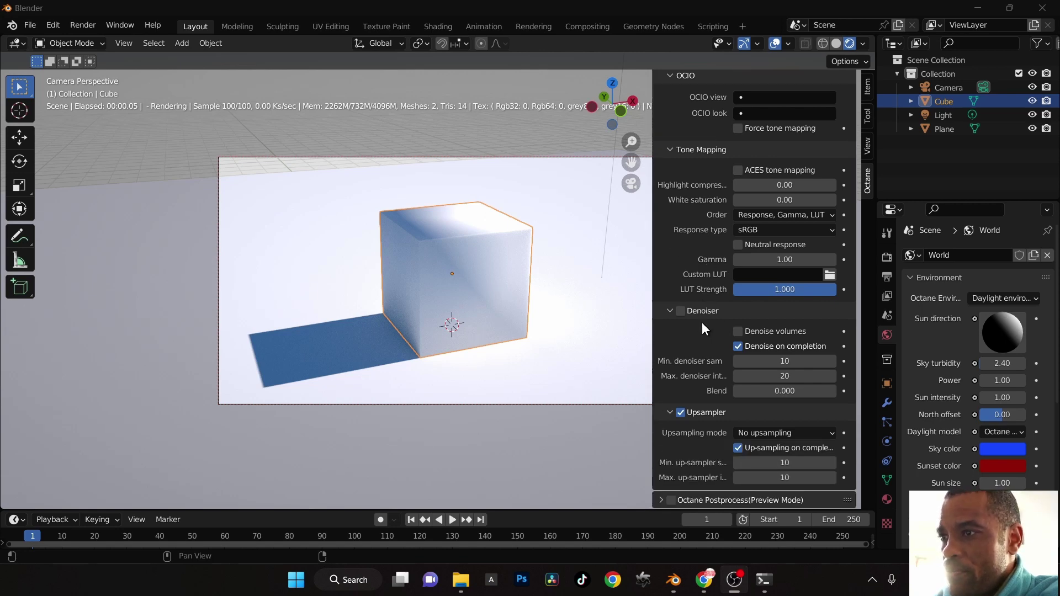
{"action": "left_click", "coordinate": [681, 310]}
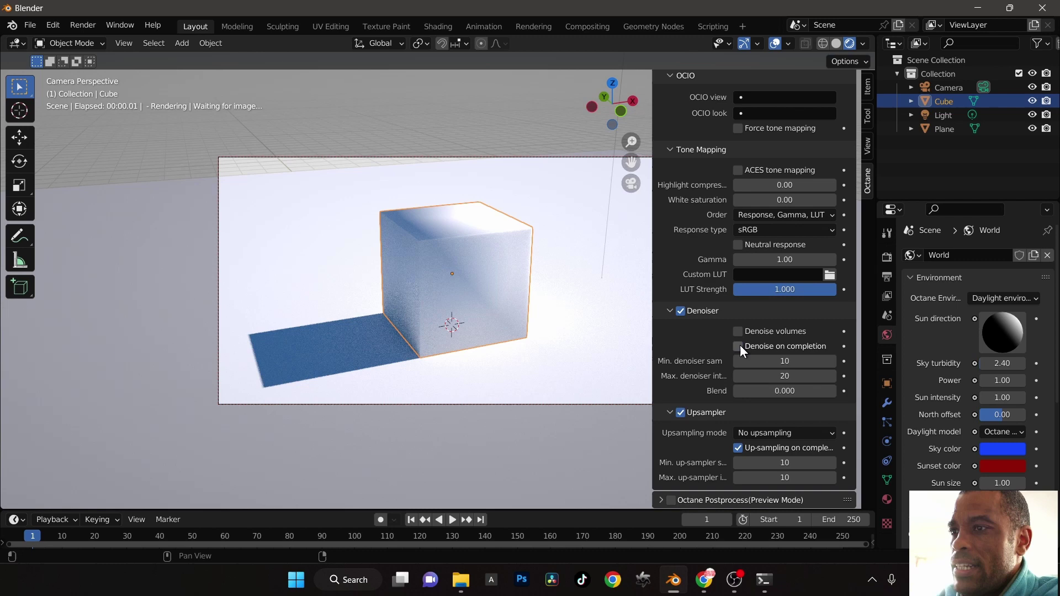
{"action": "left_click", "coordinate": [671, 311]}
Close the sidebar and set the View Layer preview pass to Denoiser Beauty.
{"action": "key", "text": "n"}
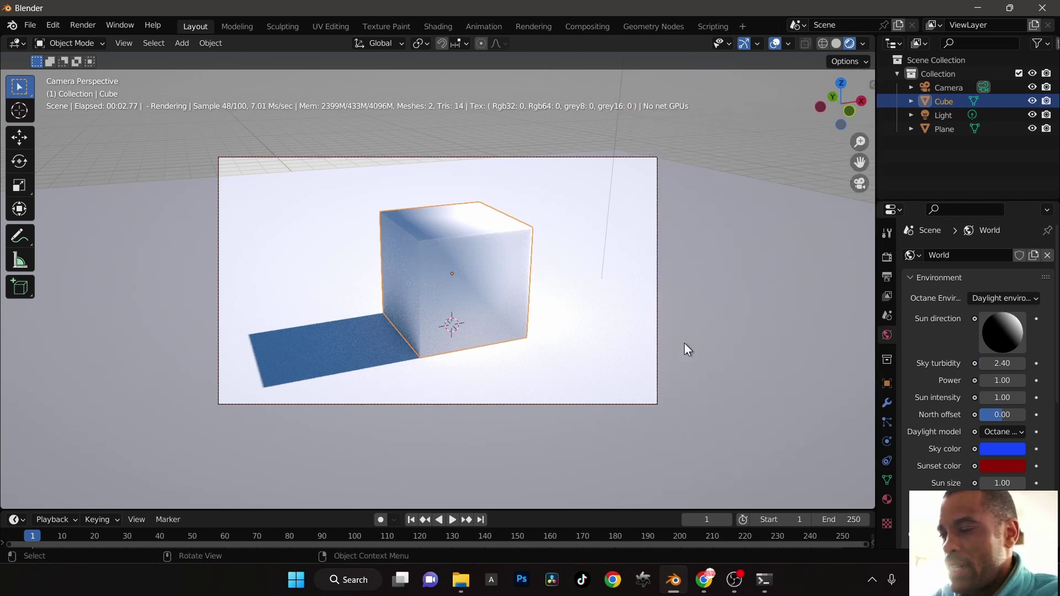
{"action": "left_click", "coordinate": [888, 297]}
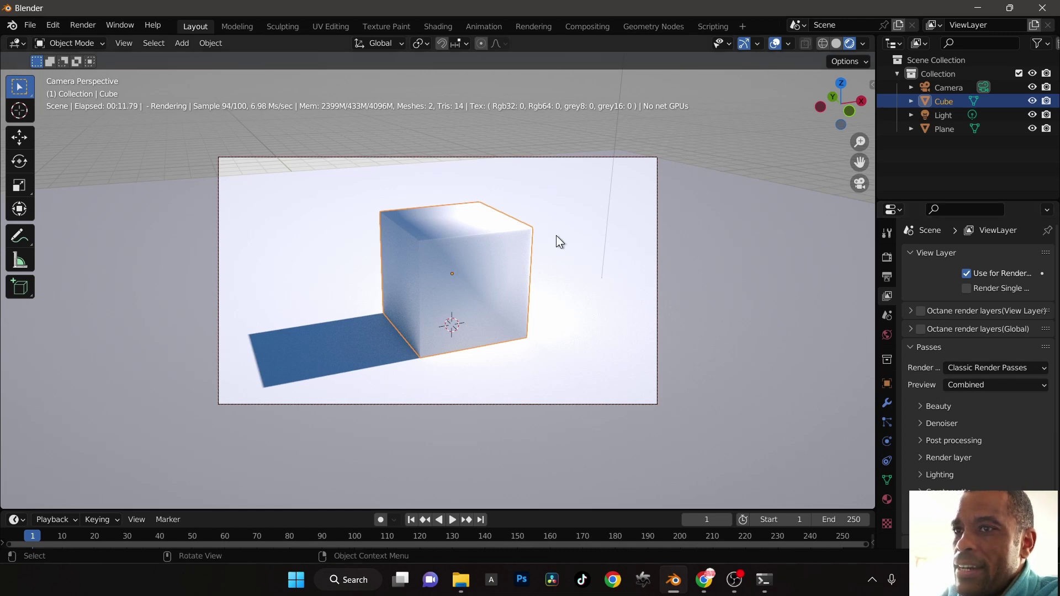
{"action": "left_click", "coordinate": [1018, 385]}
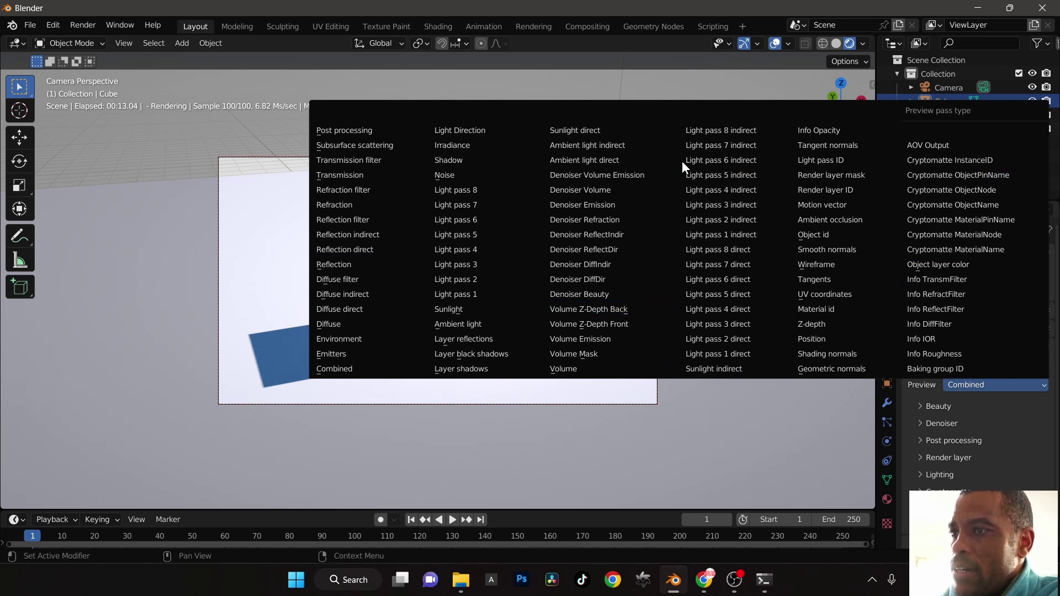
{"action": "left_click", "coordinate": [562, 294]}
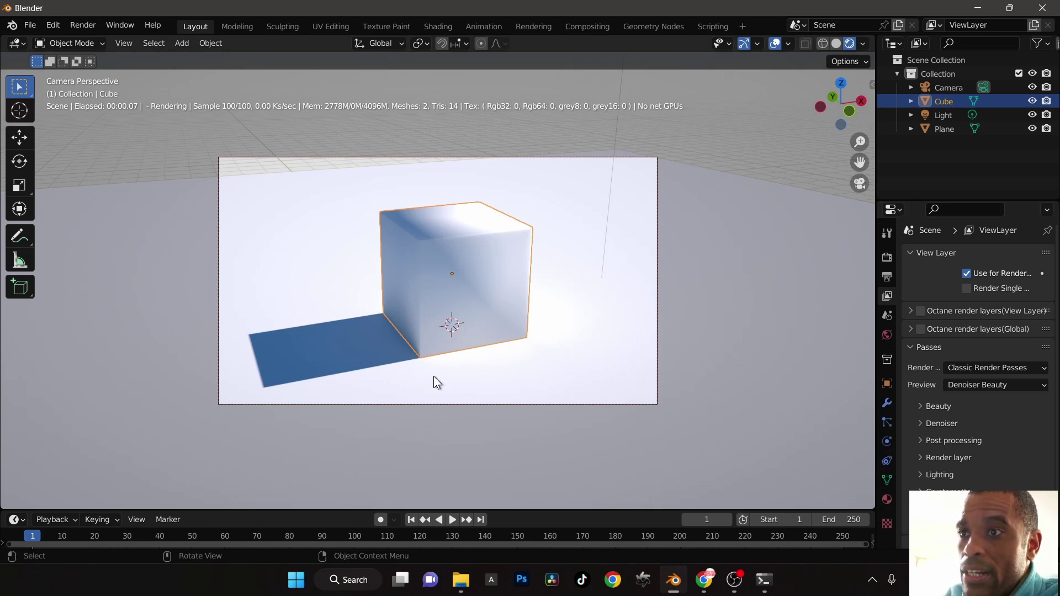
Rotate the cube so it sits square to the camera.
{"action": "key", "text": "r"}
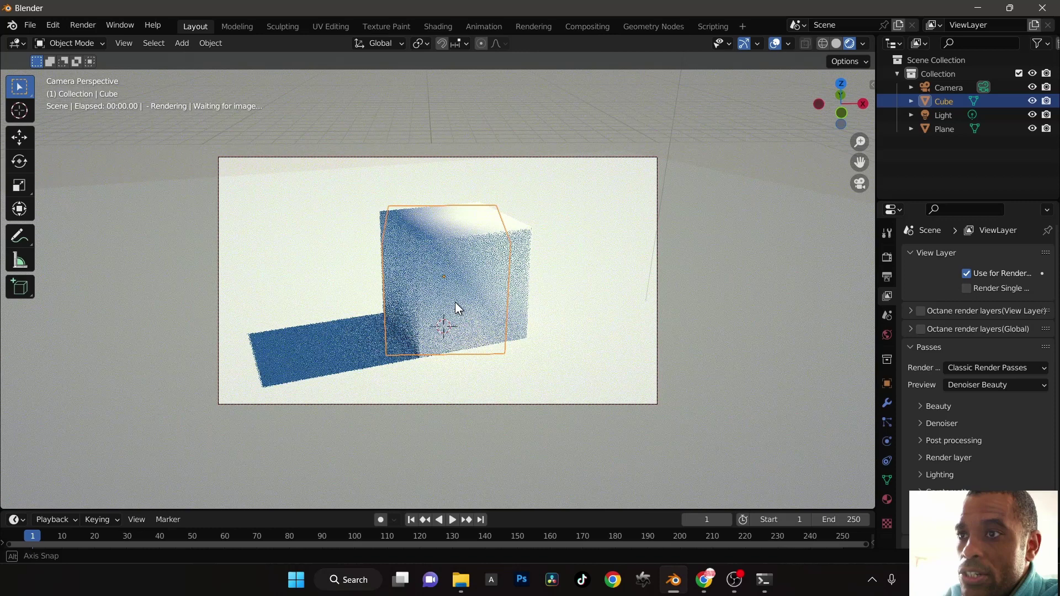
{"action": "left_click", "coordinate": [455, 301]}
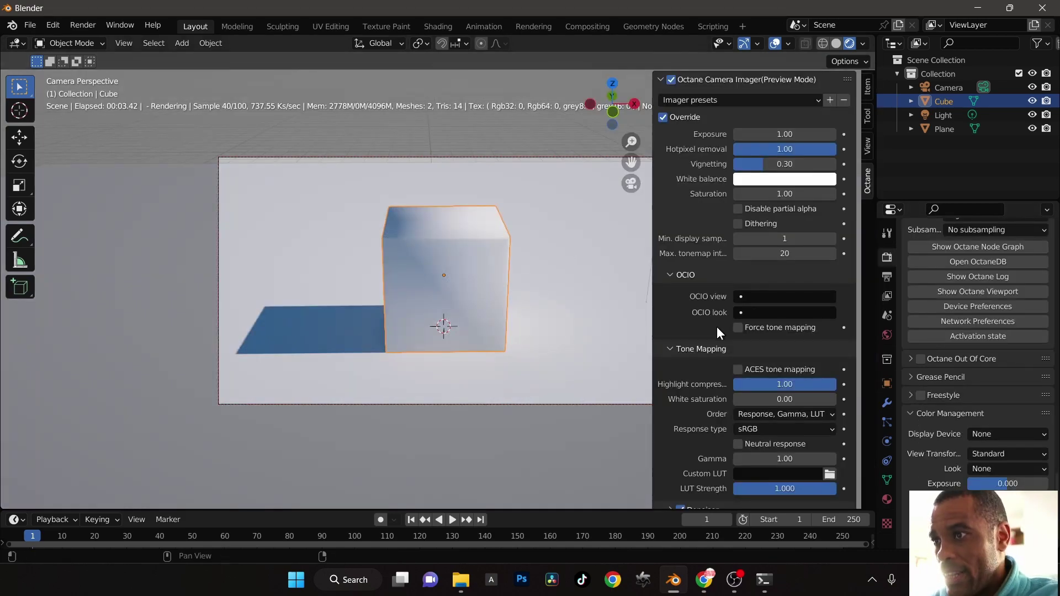
{"action": "key", "text": "n"}
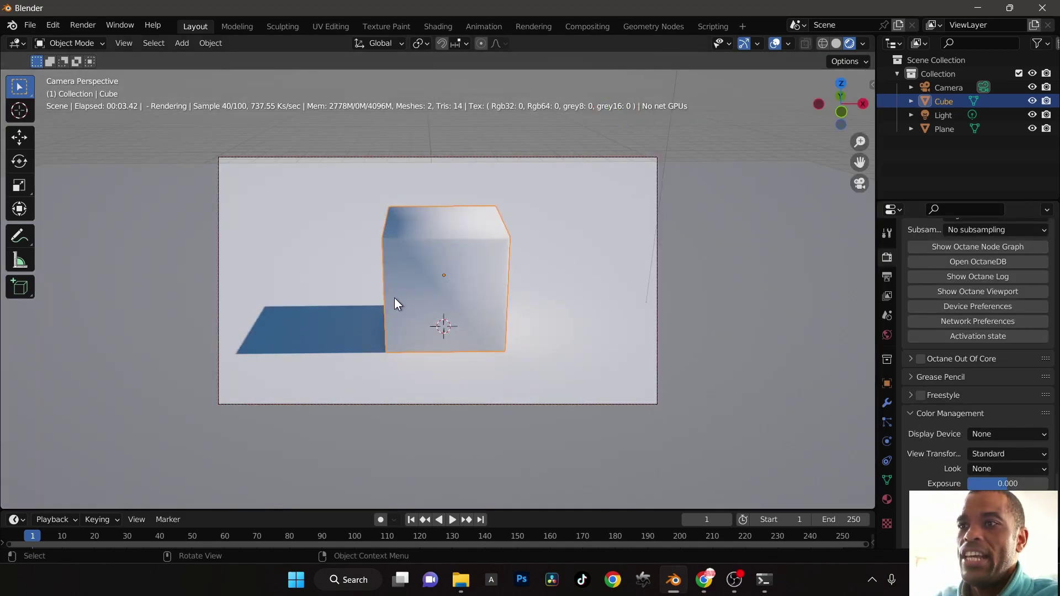
Select the sun light and rotate it to point straight down.
{"action": "left_click", "coordinate": [669, 143]}
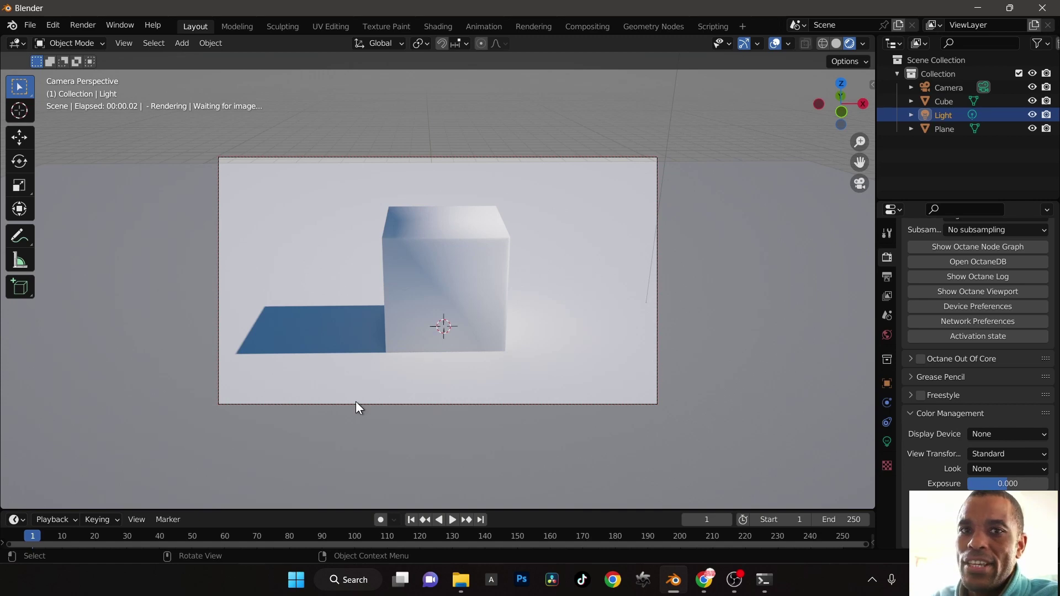
{"action": "key", "text": "r"}
{"action": "left_click", "coordinate": [451, 322]}
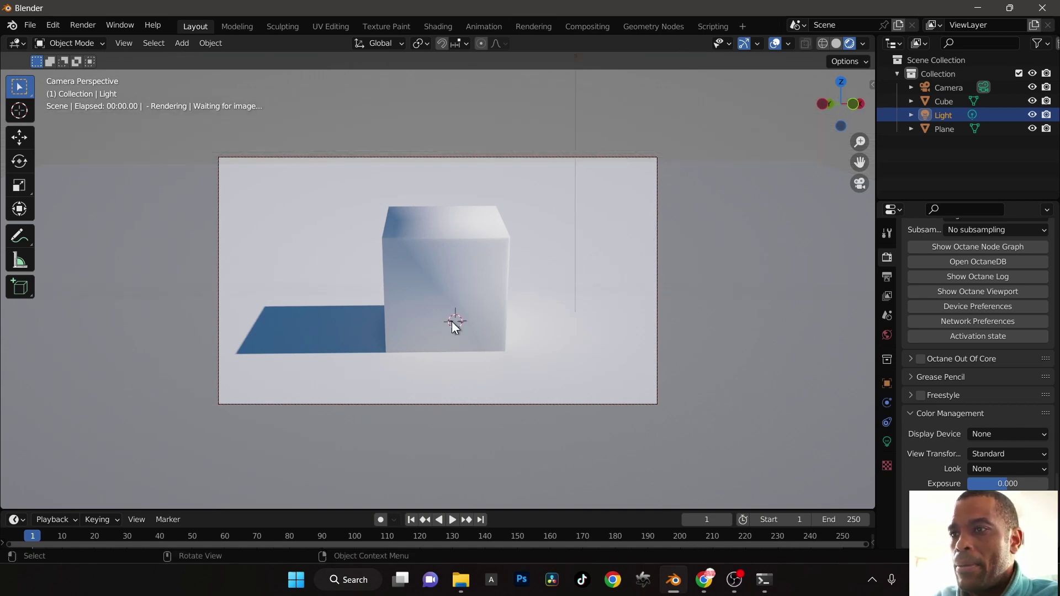